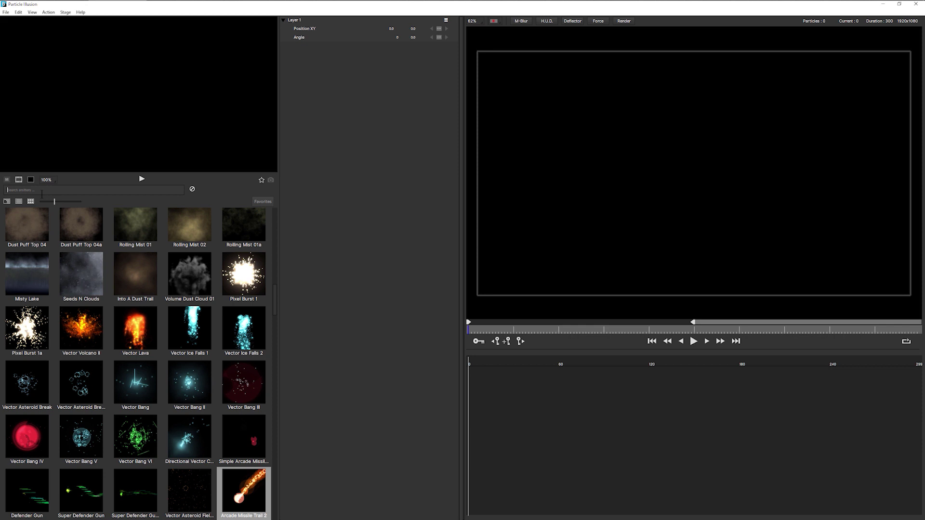
# Search the emitter library for "water spl", preview the splashes, and add the water splash 01 (mb) emitter to the stage
pyautogui.write('wa')
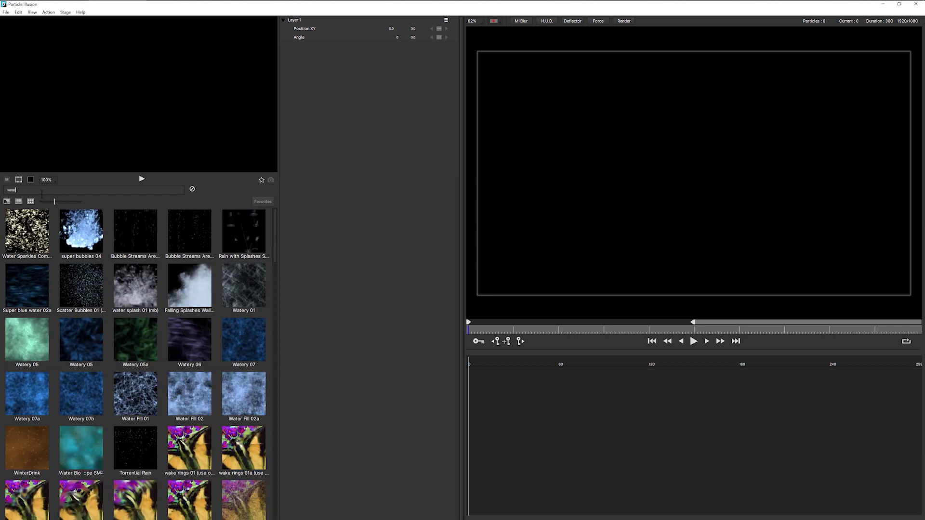
pyautogui.write('ter spl')
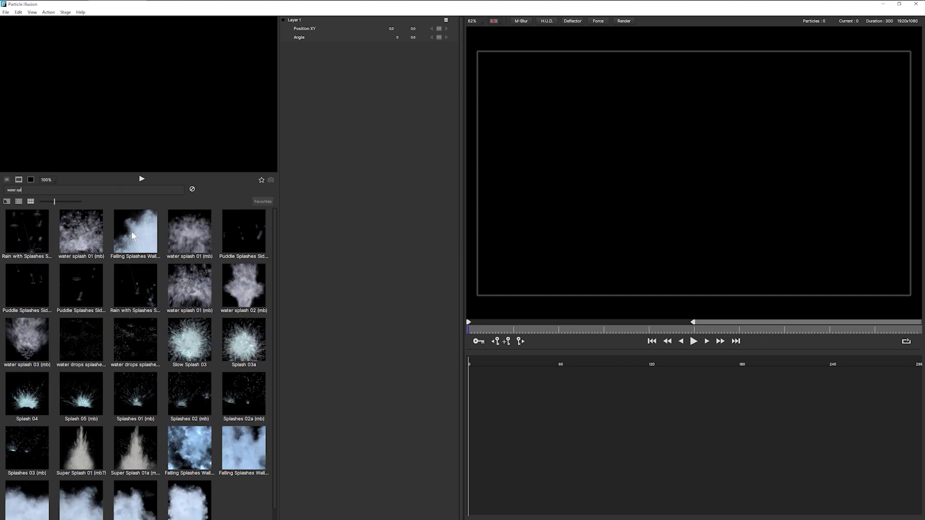
pyautogui.click(81, 234)
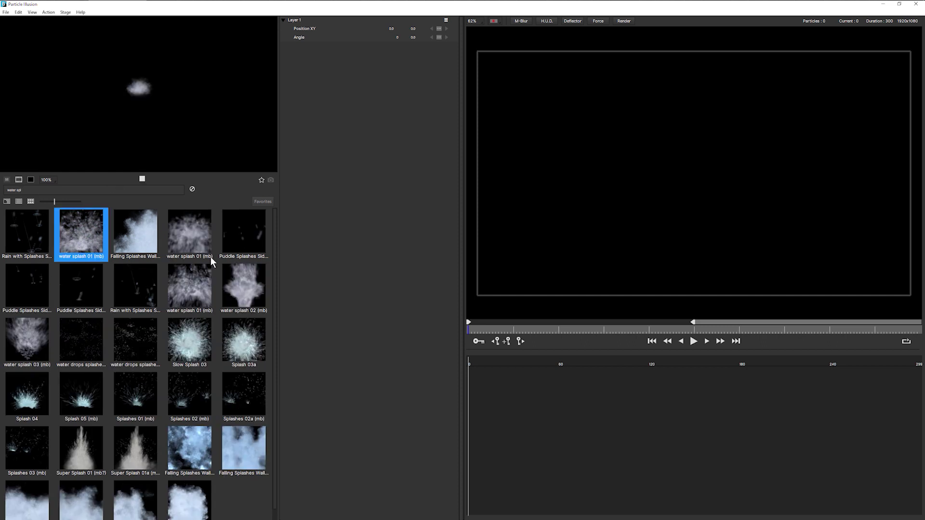
pyautogui.click(241, 289)
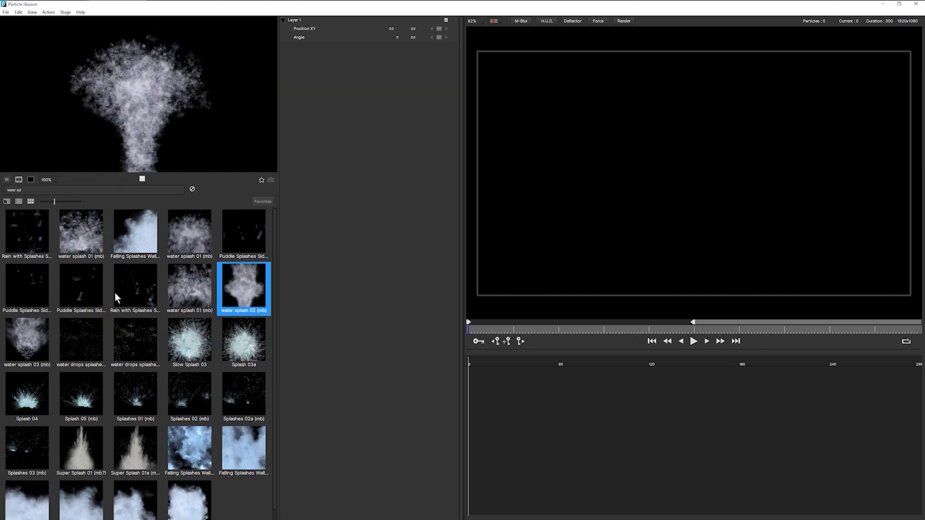
pyautogui.click(89, 227)
pyautogui.doubleClick(89, 226)
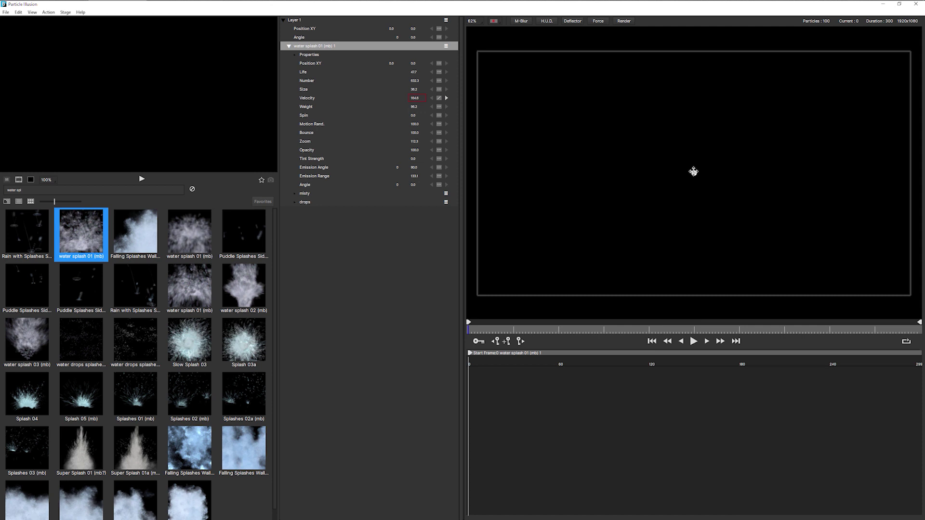
# Move the water splash emitter to the upper-right area of the stage, at about X 421, Y -366
pyautogui.click(694, 174)
pyautogui.moveTo(694, 174); pyautogui.dragTo(789, 90)
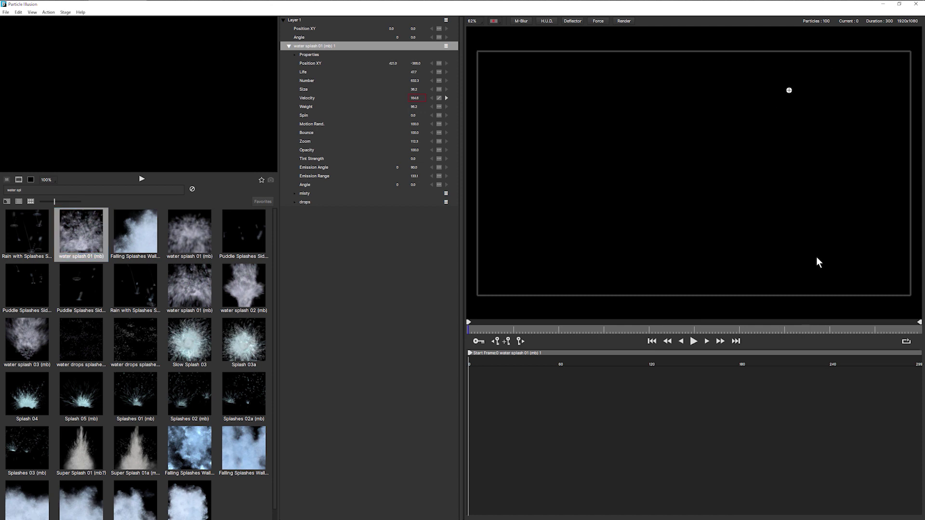
# Play the splash, turn off motion blur, and return to frame 0
pyautogui.click(694, 342)
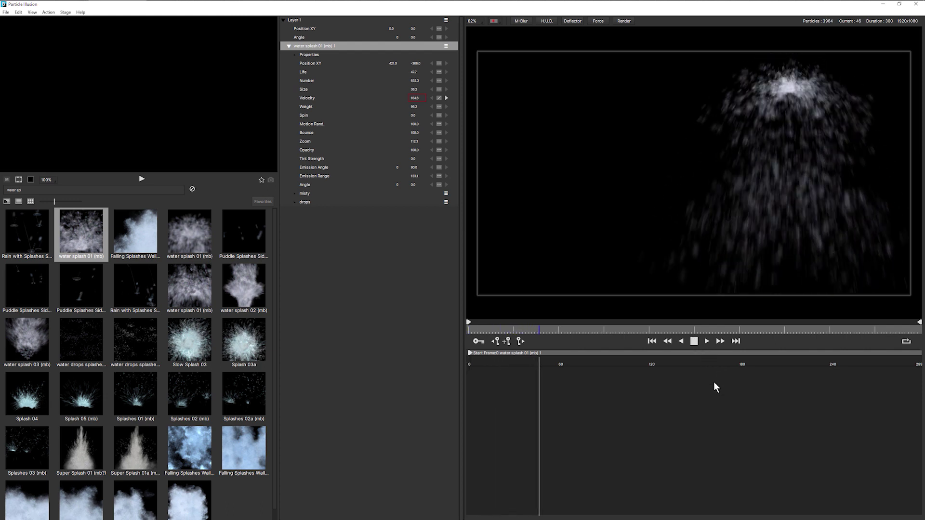
pyautogui.click(521, 21)
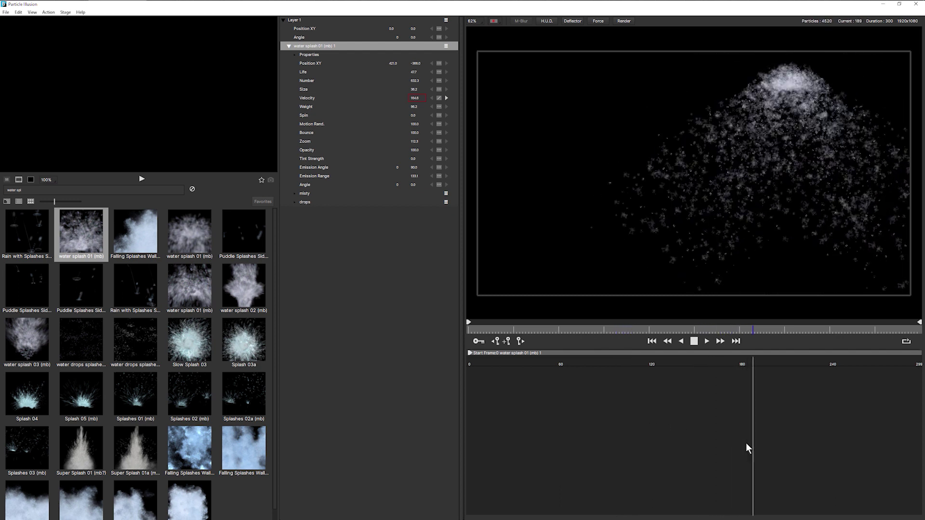
pyautogui.moveTo(572, 331); pyautogui.dragTo(413, 339)
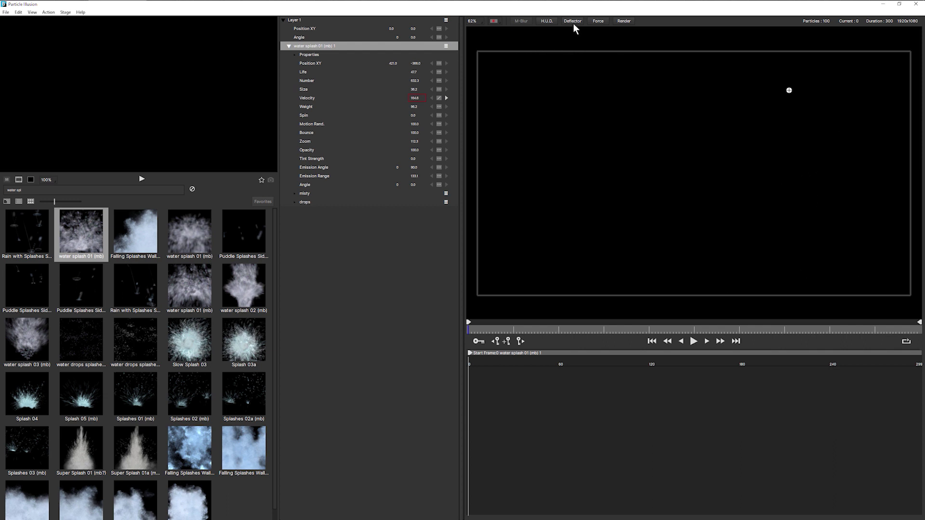
# Draw a deflector line beneath the emitter, sloping down from its right side to near the stage centre
pyautogui.click(849, 110)
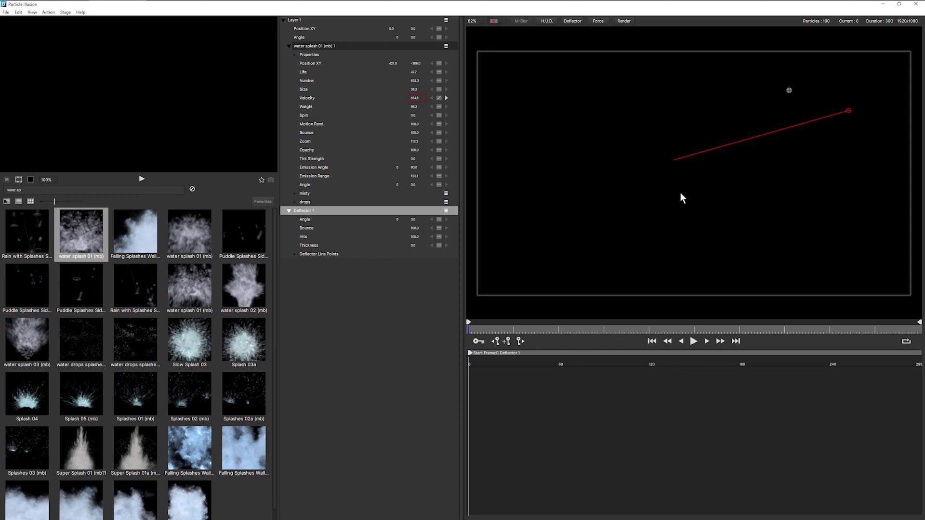
pyautogui.rightClick(627, 181)
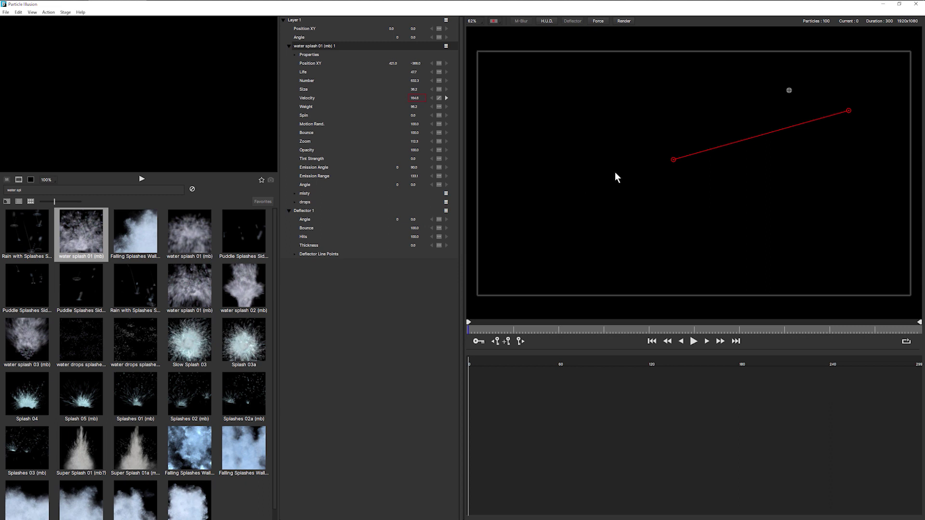
# Draw a second deflector below the first, sloping down to the right, and shorten it by pulling in its lower end
pyautogui.click(590, 163)
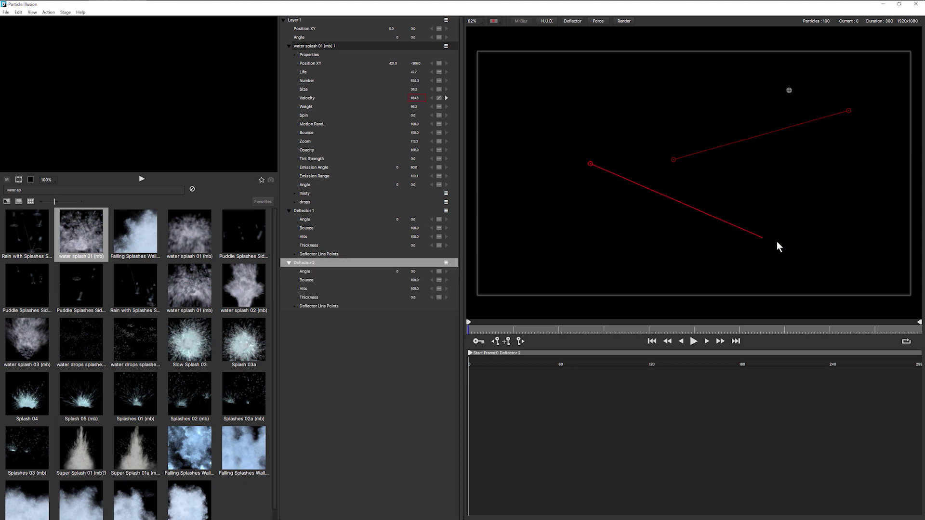
pyautogui.rightClick(819, 265)
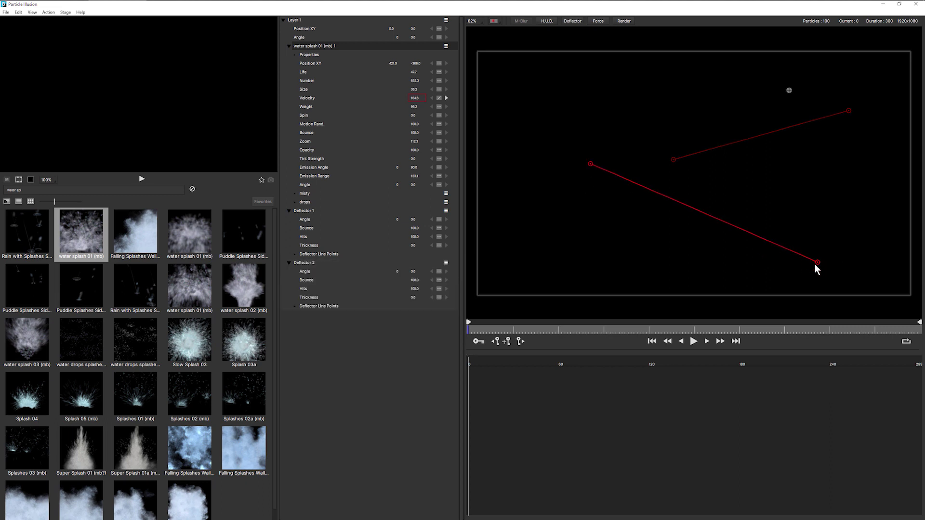
pyautogui.moveTo(818, 262); pyautogui.dragTo(788, 257)
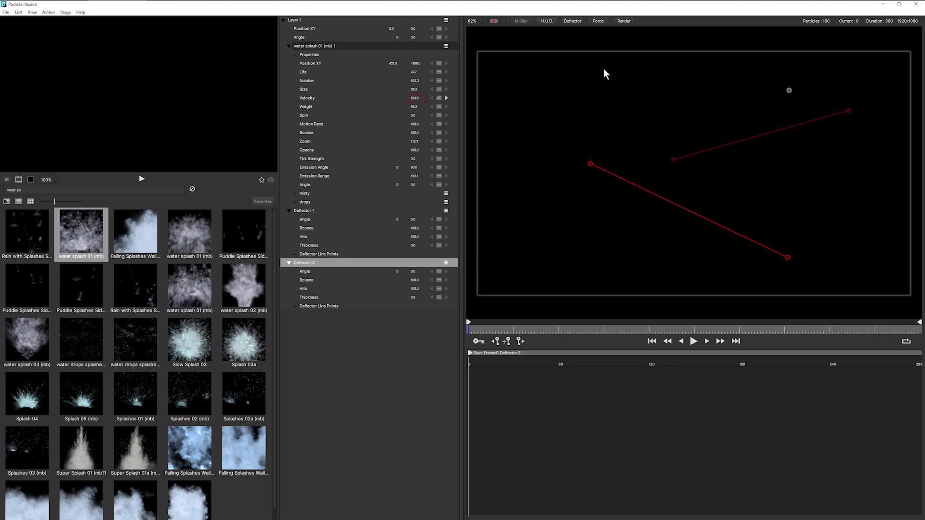
# Adjust the emitter's Life to 167.7 so the water runs along both deflectors to the frame's bottom edge, and play it
pyautogui.press('space')
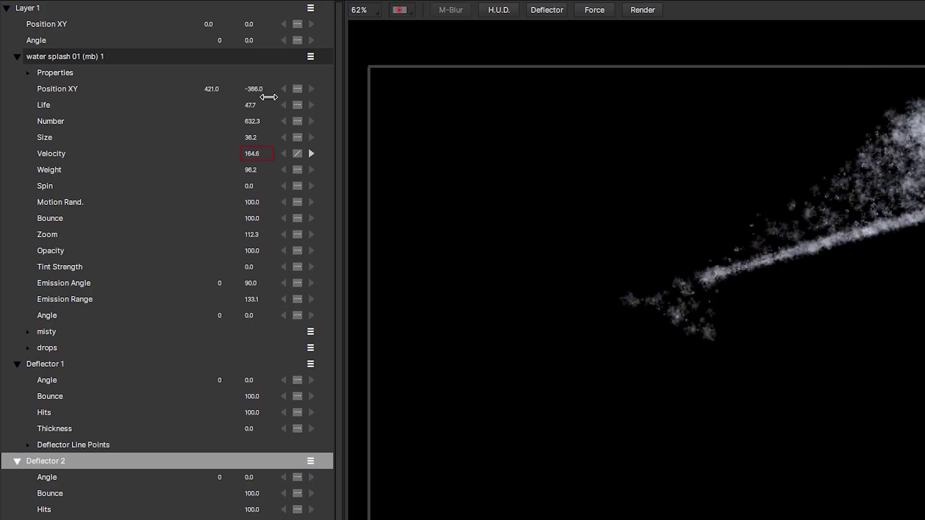
pyautogui.click(257, 106)
pyautogui.moveTo(257, 105); pyautogui.dragTo(605, 201)
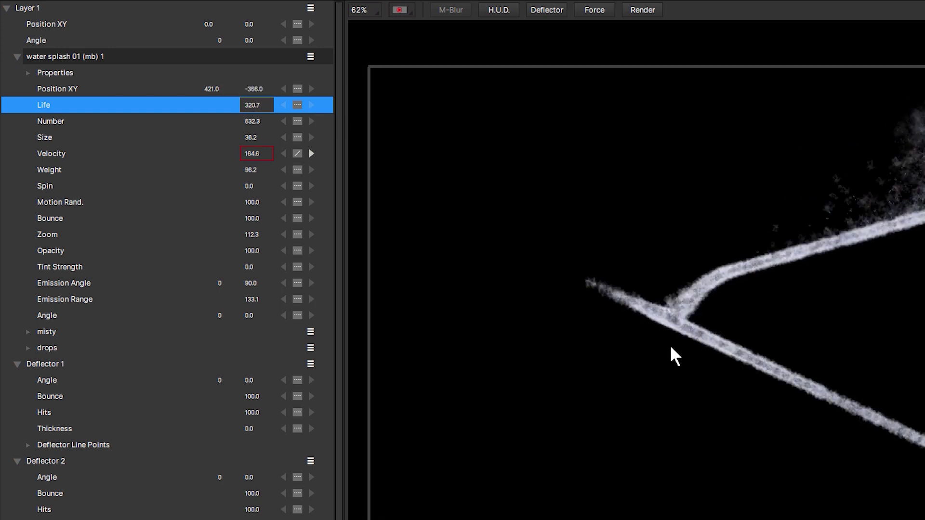
pyautogui.moveTo(317, 106); pyautogui.dragTo(337, 142)
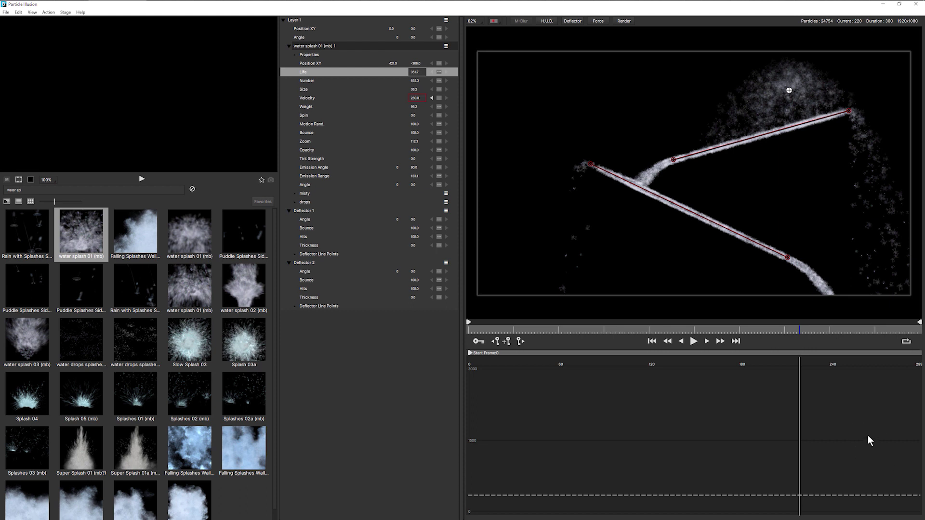
pyautogui.moveTo(412, 72); pyautogui.dragTo(817, 281)
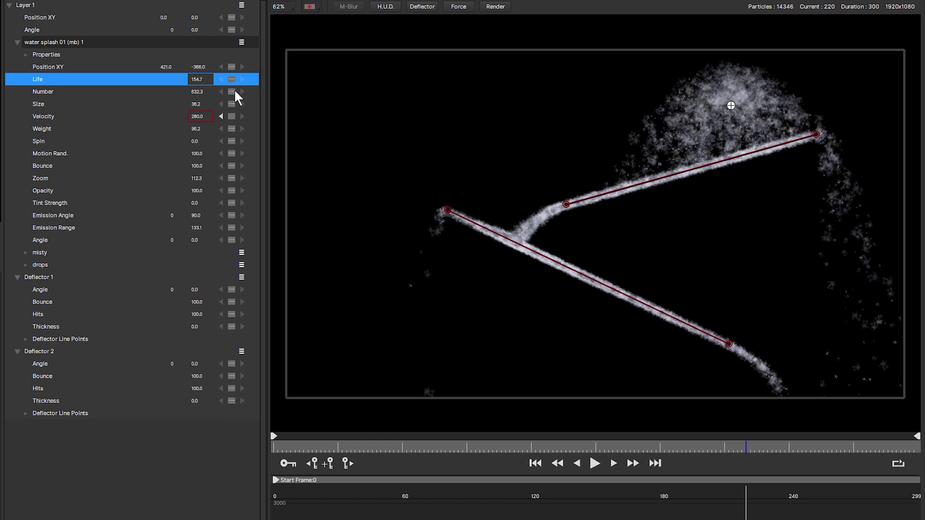
pyautogui.moveTo(202, 81); pyautogui.dragTo(727, 367)
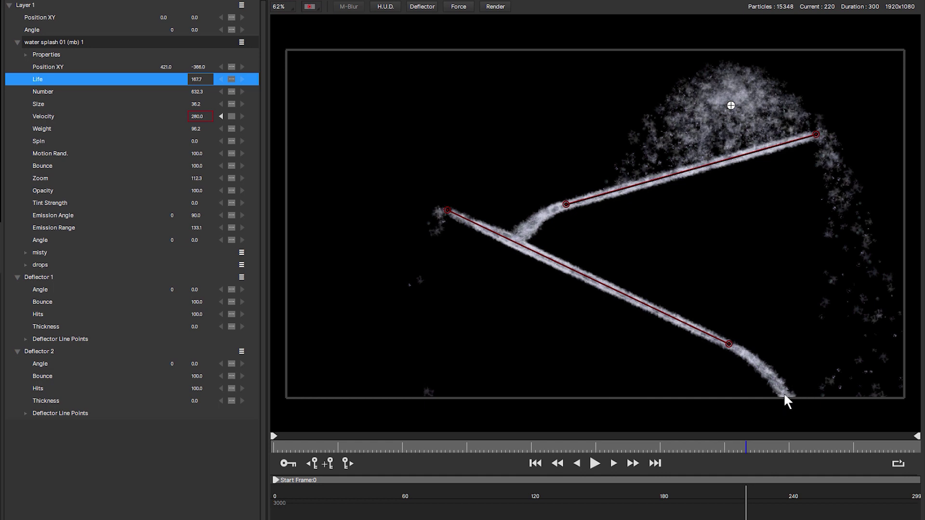
pyautogui.click(619, 465)
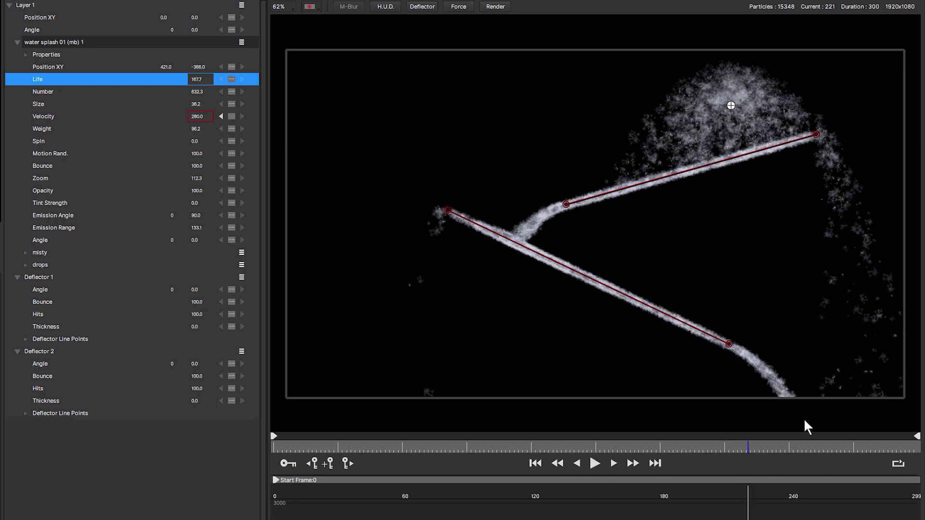
pyautogui.click(598, 465)
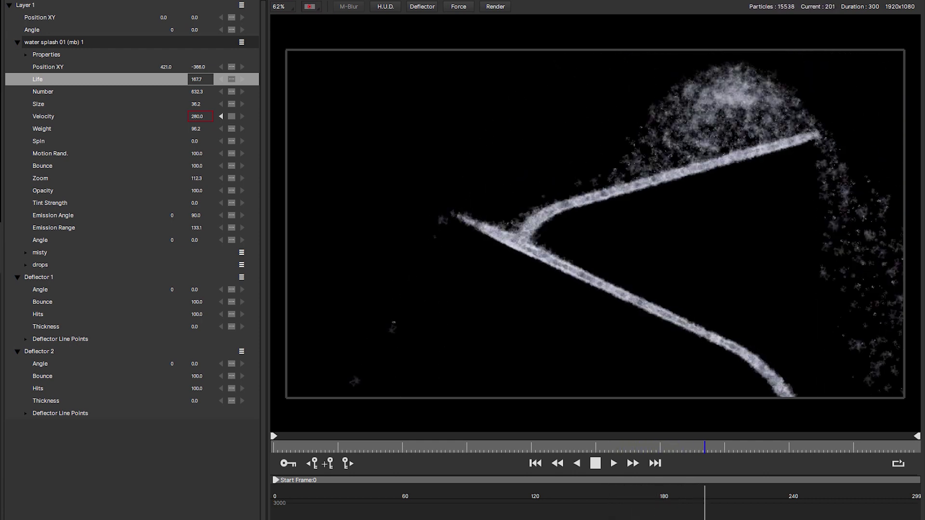
# Extend the upper deflector by moving its right end farther up and outward, and replay the splash
pyautogui.press('space')
pyautogui.moveTo(819, 135); pyautogui.dragTo(851, 121)
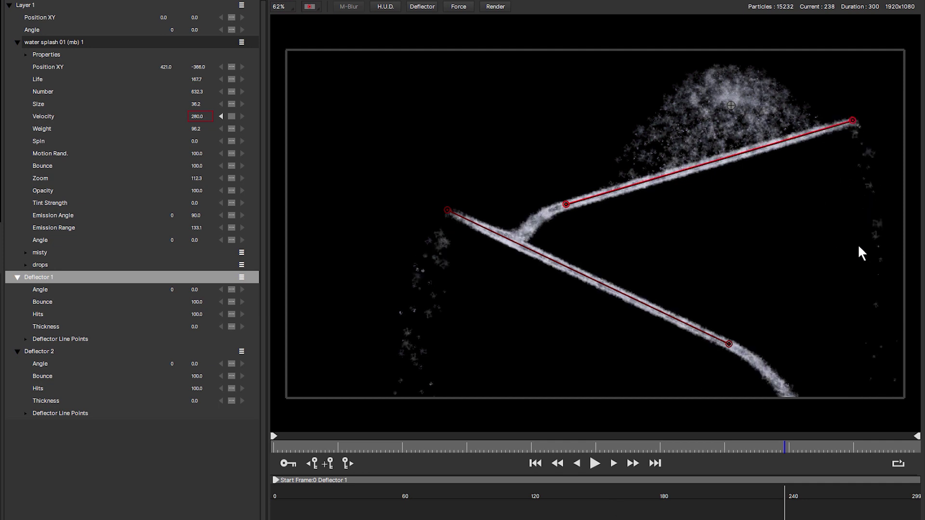
pyautogui.press('space')
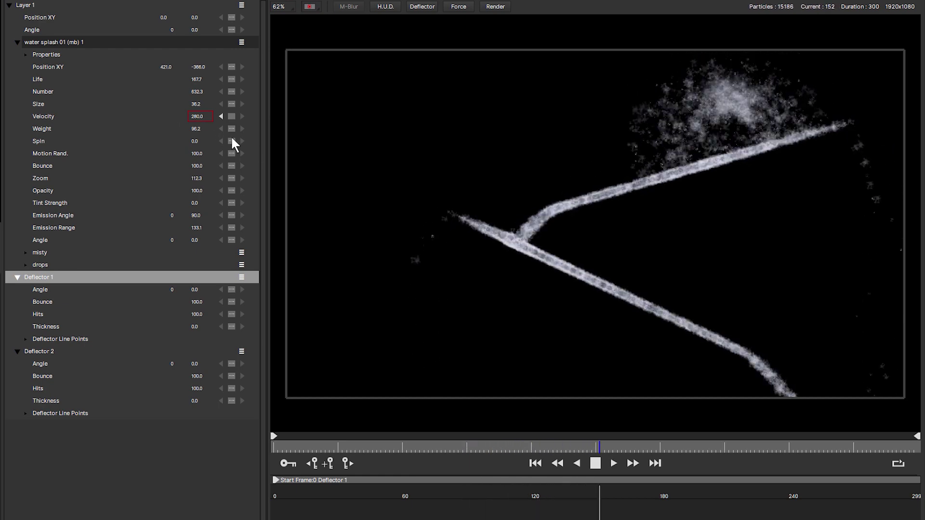
# Try raising the emitter's Velocity to 1565.5 and play the splash to check the effect
pyautogui.click(194, 121)
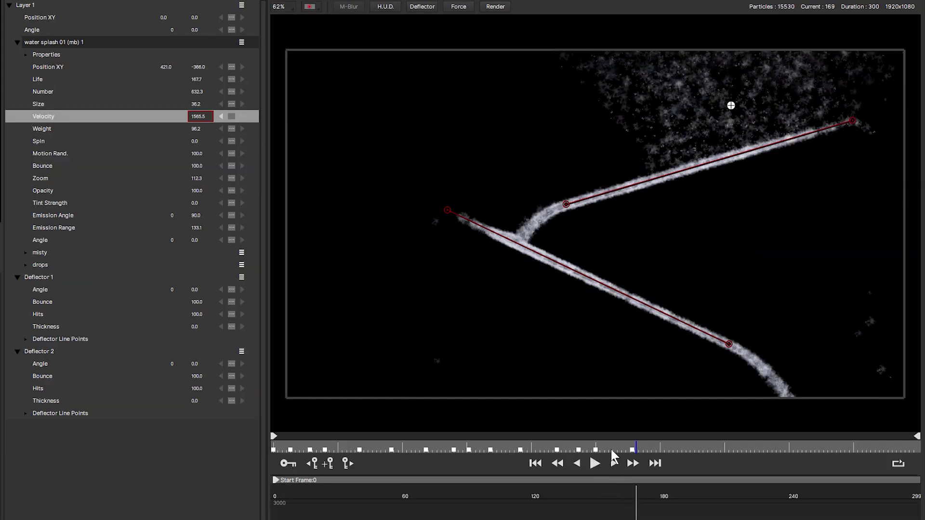
pyautogui.moveTo(610, 449); pyautogui.dragTo(497, 449)
pyautogui.click(595, 464)
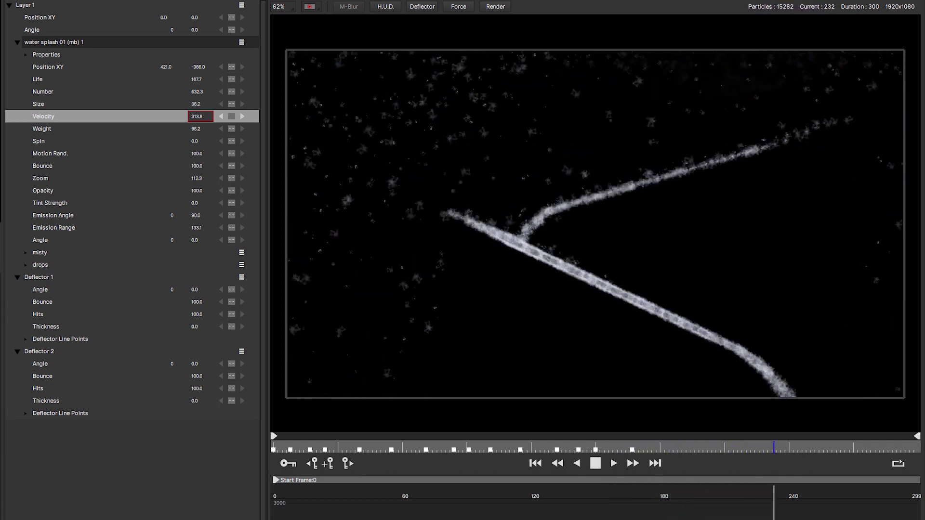
pyautogui.press('space')
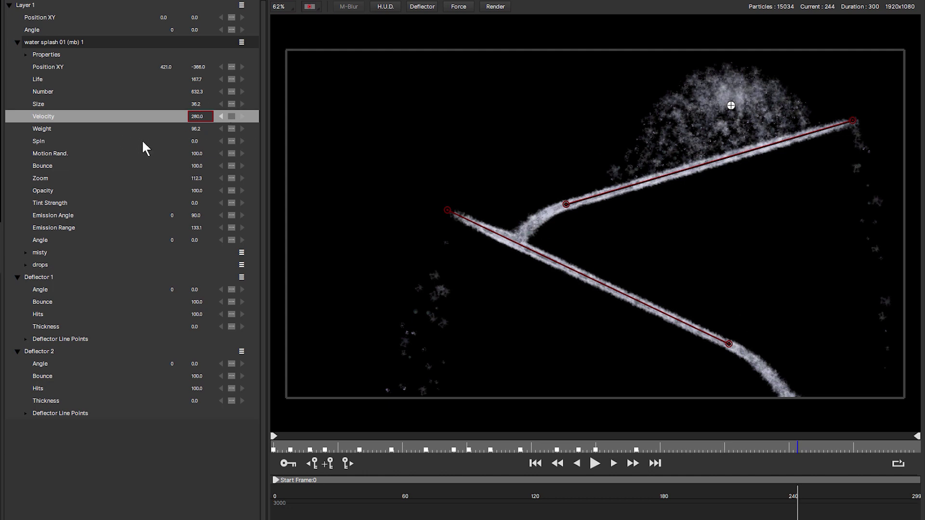
# Set the emitter's Weight to 197.2 and play the splash from near the first frame
pyautogui.click(206, 130)
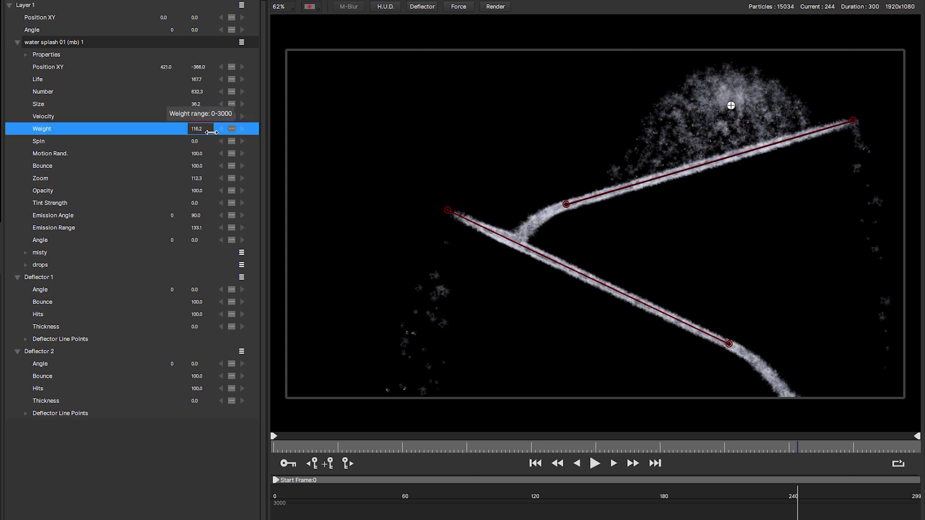
pyautogui.moveTo(216, 131)
pyautogui.mouseDown()
pyautogui.moveTo(209, 130)
pyautogui.moveTo(223, 136)
pyautogui.mouseUp()
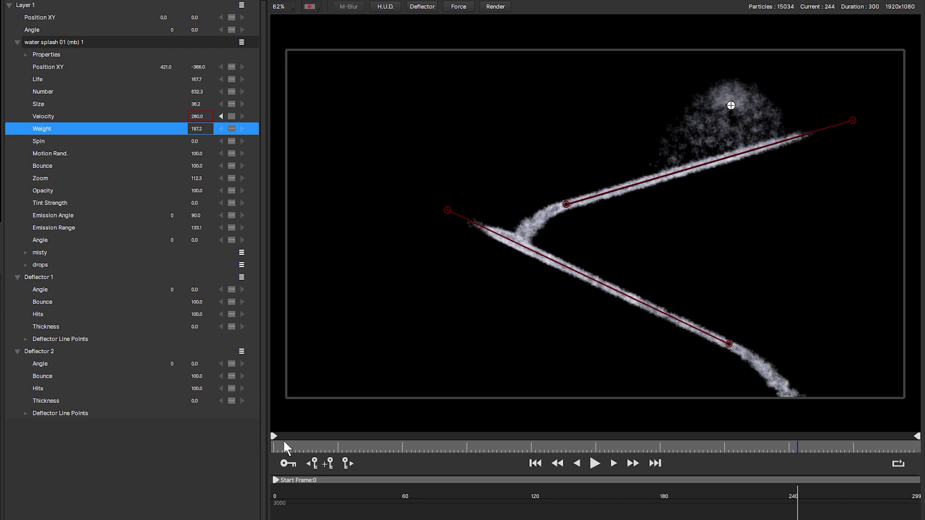
pyautogui.click(284, 448)
pyautogui.press('space')
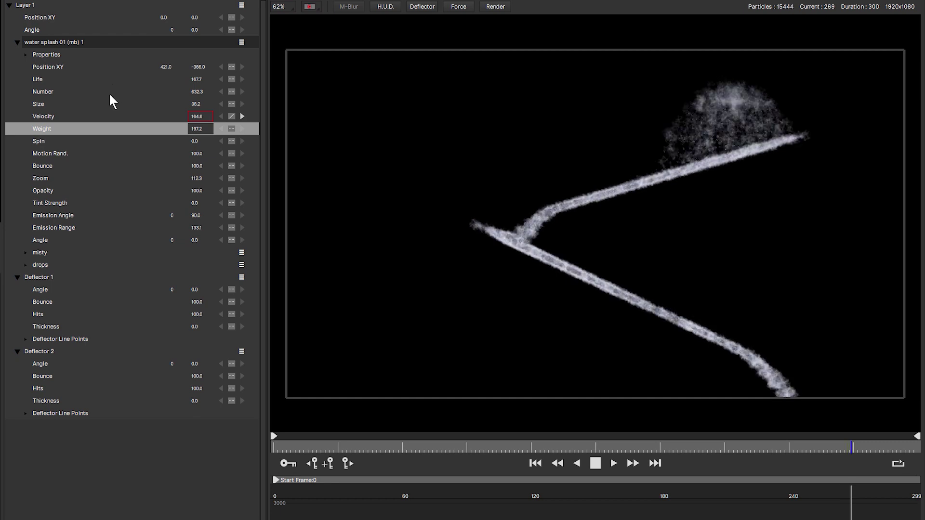
# Set the emitter's Life to 118.7 and check the splash in playback and at earlier frames
pyautogui.press('space')
pyautogui.moveTo(557, 456); pyautogui.dragTo(682, 457)
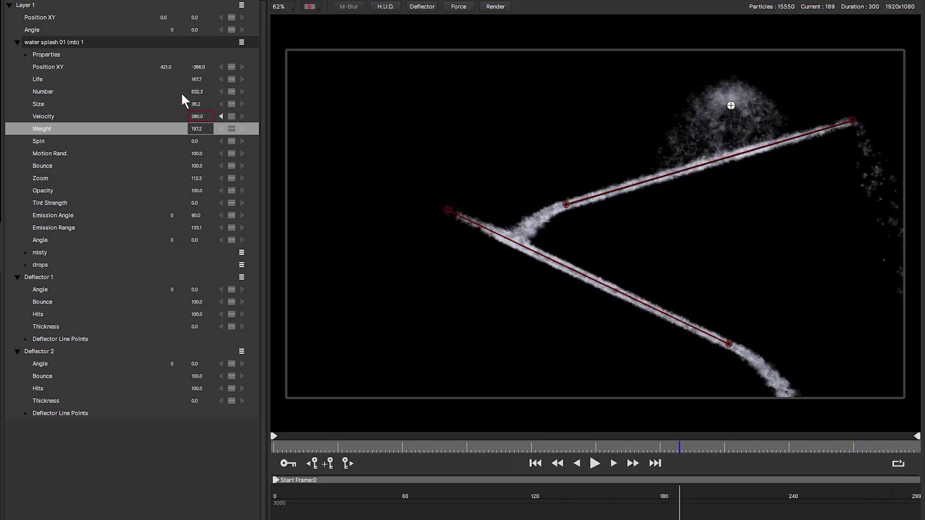
pyautogui.moveTo(196, 83); pyautogui.dragTo(189, 83)
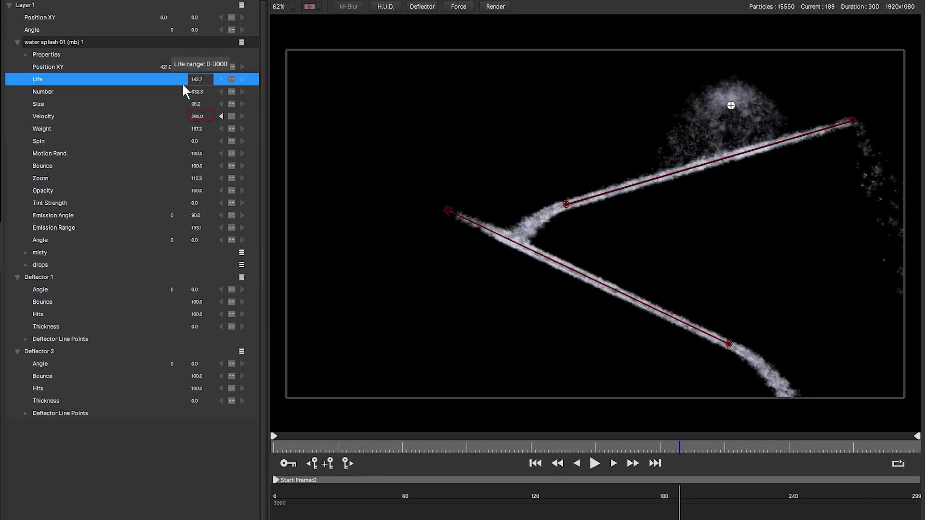
pyautogui.moveTo(190, 83); pyautogui.dragTo(210, 81)
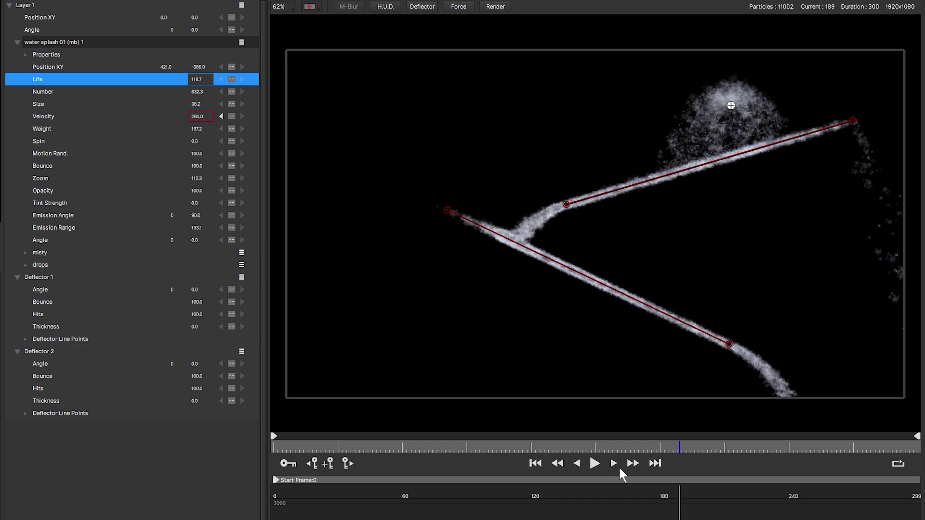
pyautogui.press('space')
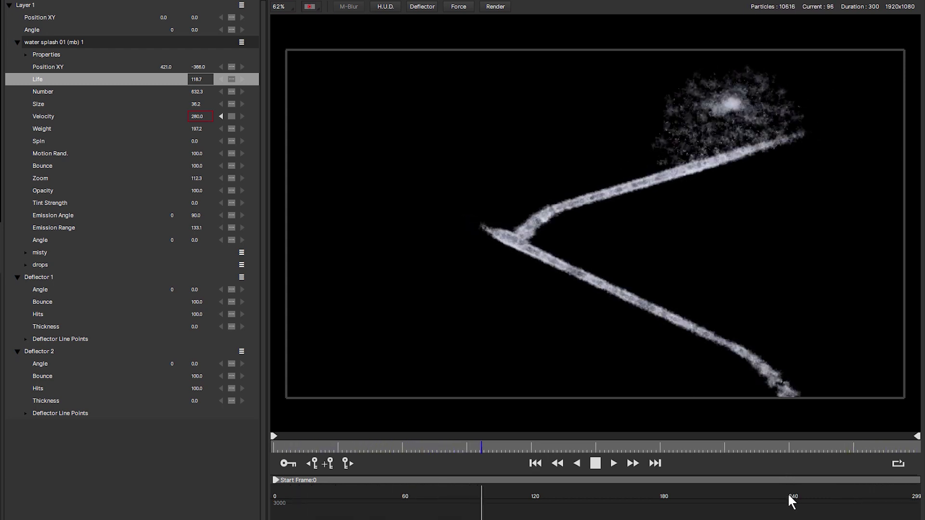
pyautogui.click(394, 453)
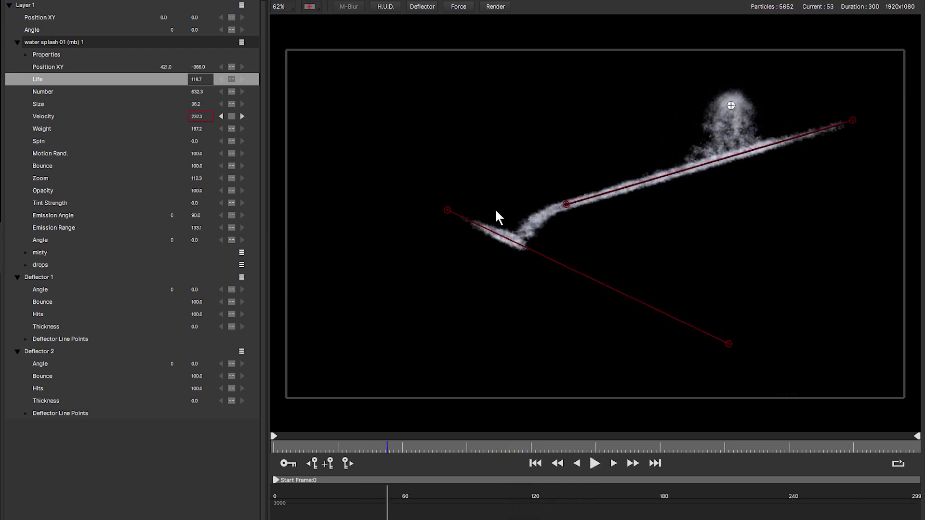
pyautogui.click(281, 447)
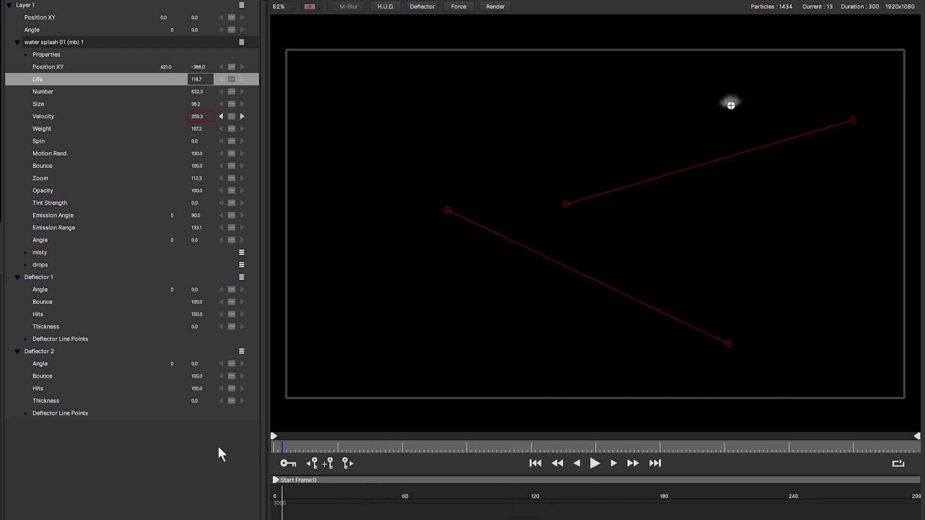
# Play the splash and scrub back through earlier frames to review the flow along both deflectors
pyautogui.click(597, 463)
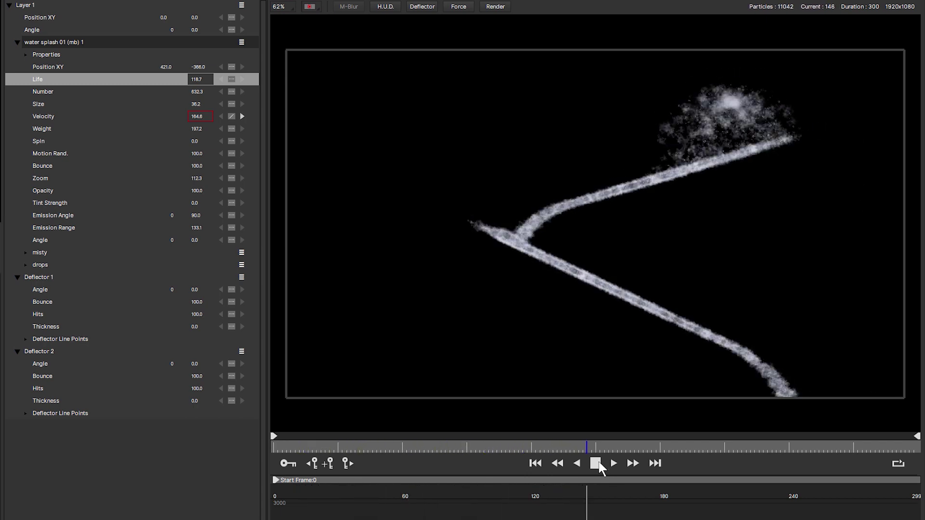
pyautogui.press('space')
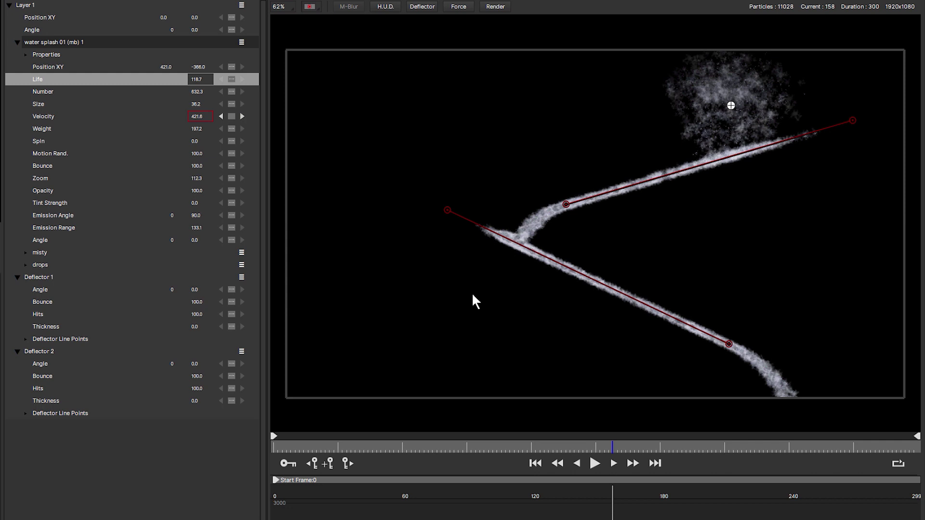
pyautogui.moveTo(347, 444); pyautogui.dragTo(330, 445)
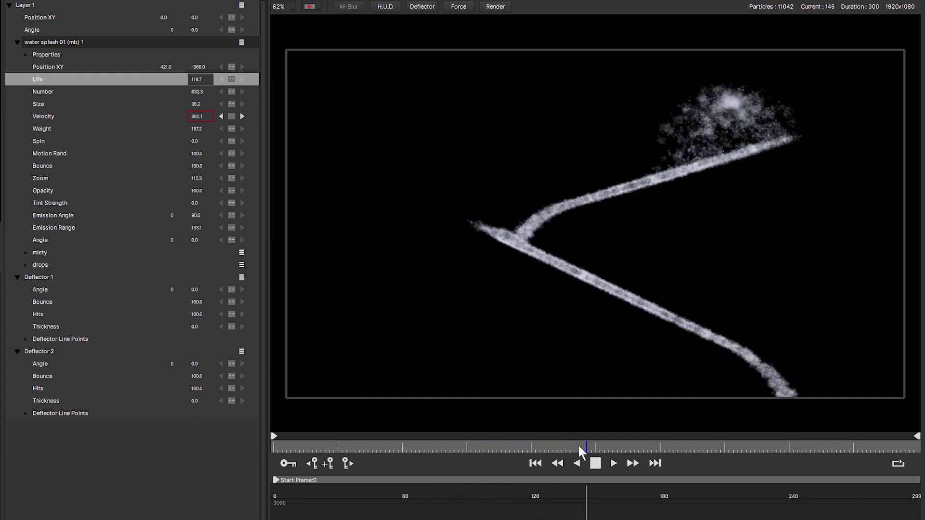
pyautogui.moveTo(531, 449); pyautogui.dragTo(406, 446)
# Raise the lower deflector's Bounce in two stages, to 283 and to 1101, replaying the splash from the start after each change
pyautogui.click(39, 351)
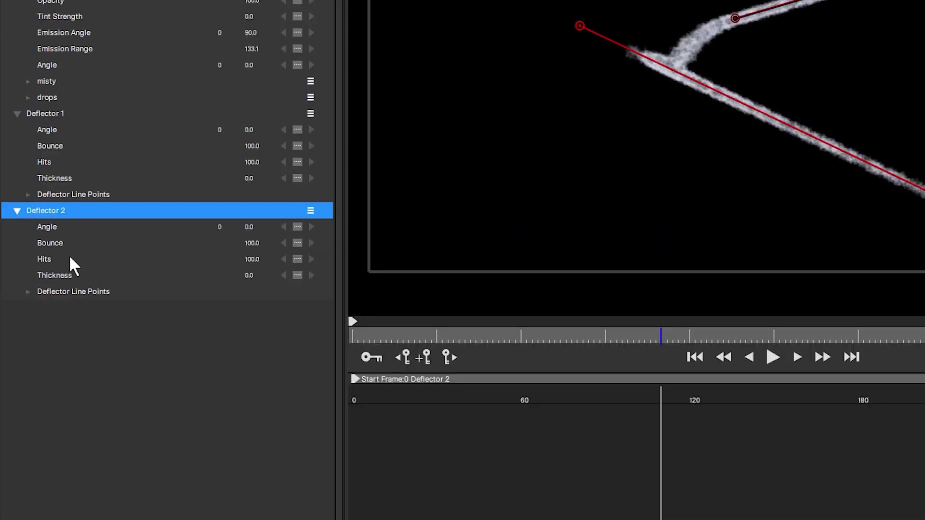
pyautogui.moveTo(261, 248); pyautogui.dragTo(311, 256)
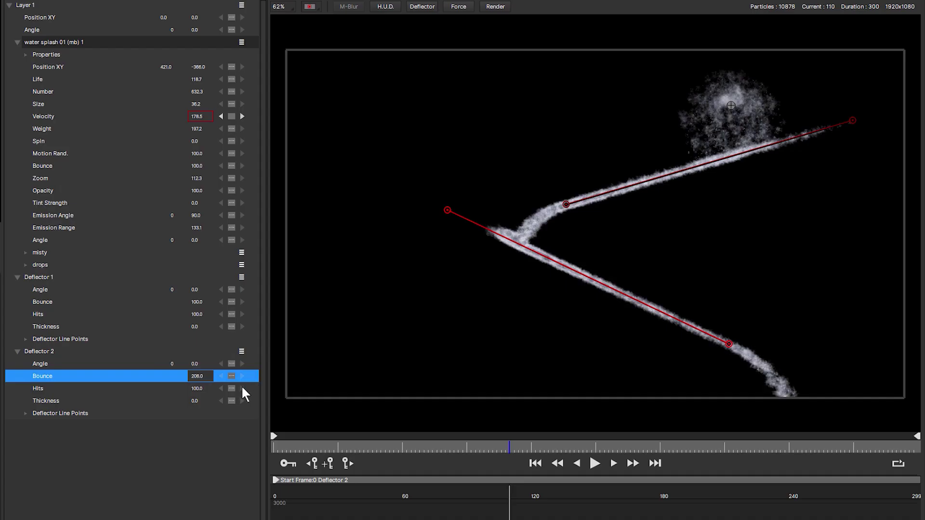
pyautogui.moveTo(230, 375); pyautogui.dragTo(217, 377)
pyautogui.moveTo(386, 446); pyautogui.dragTo(273, 448)
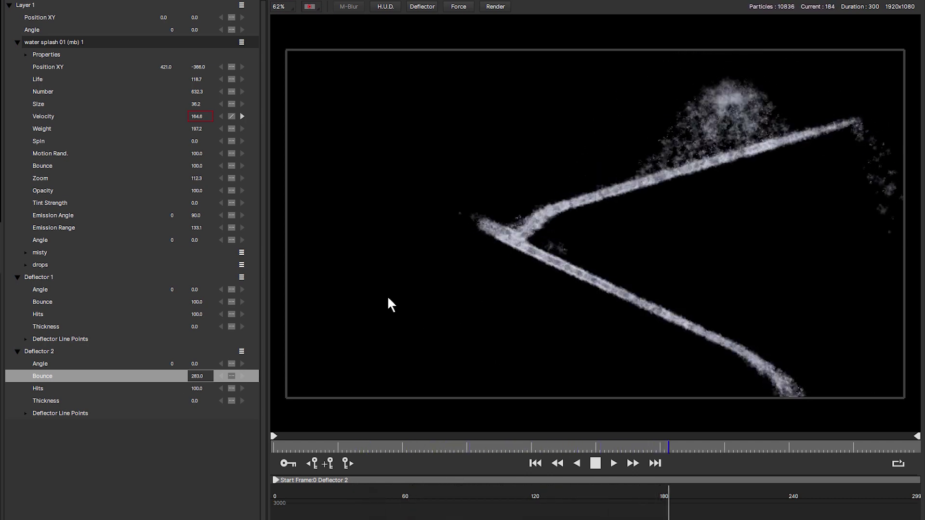
pyautogui.press('space')
pyautogui.click(215, 376)
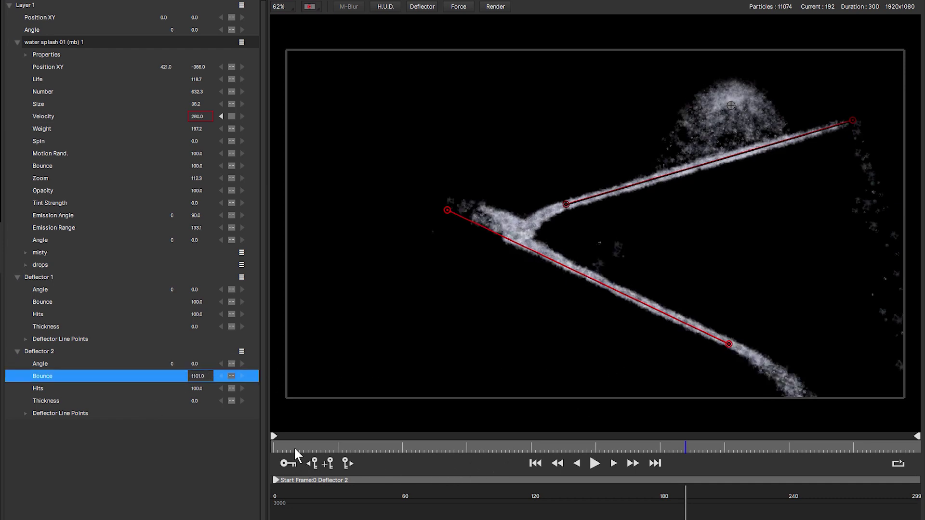
pyautogui.click(276, 447)
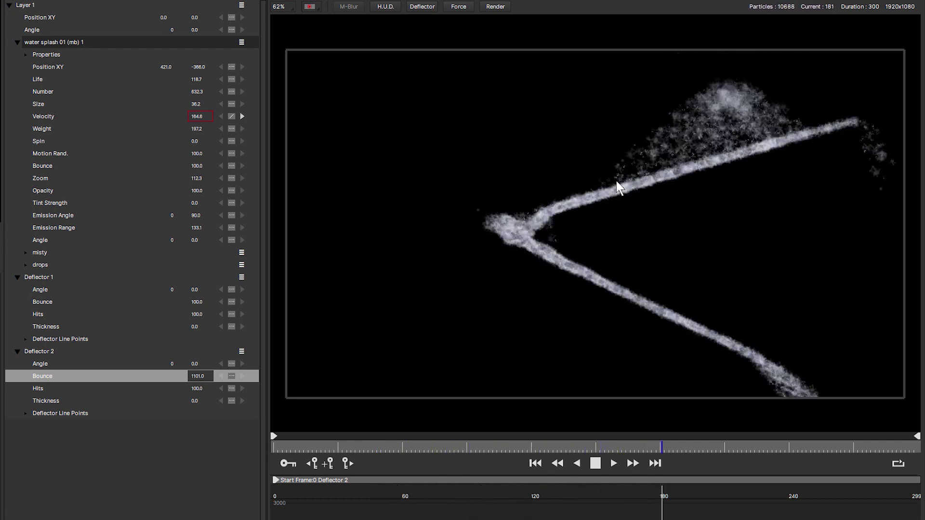
# Steepen the lower deflector by moving its lower end to about X 249, Y 494 and repositioning its upper end
pyautogui.moveTo(489, 223); pyautogui.dragTo(388, 216)
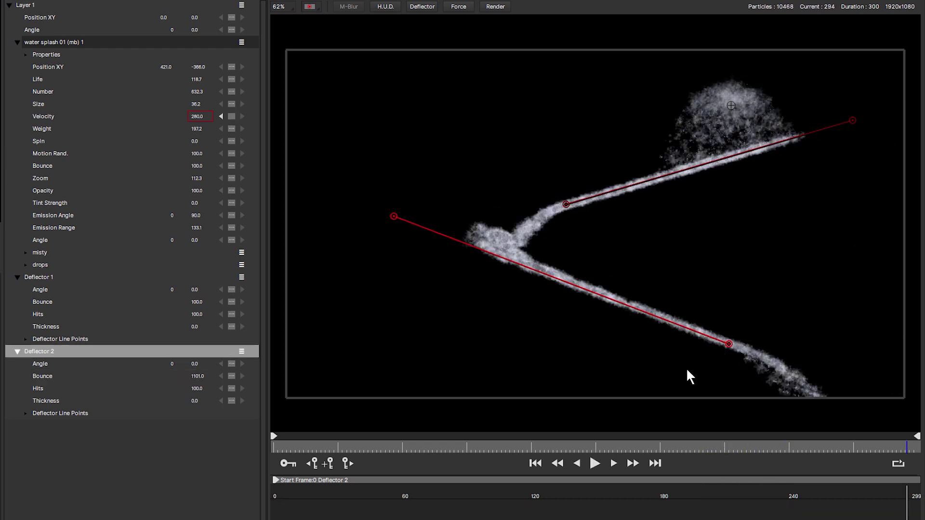
pyautogui.moveTo(717, 350); pyautogui.dragTo(676, 382)
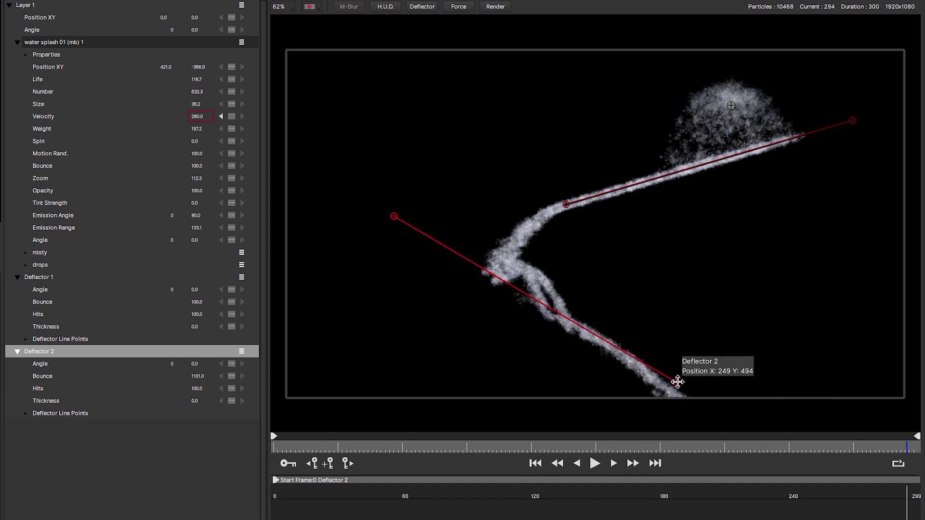
pyautogui.moveTo(394, 214); pyautogui.dragTo(437, 223)
# Extend the upper deflector's lower end toward the other deflector, play the splash, and move the lower deflector's upper end farther outward
pyautogui.moveTo(566, 204); pyautogui.dragTo(495, 212)
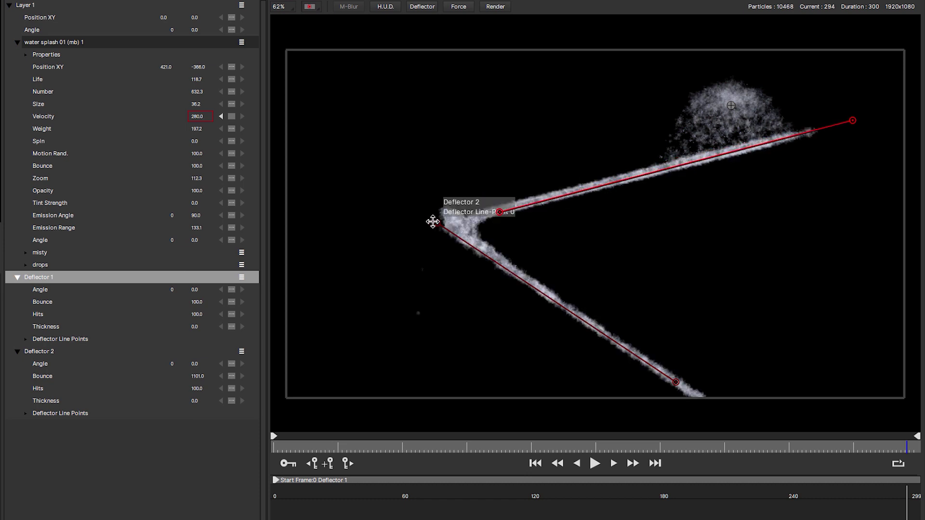
pyautogui.click(595, 463)
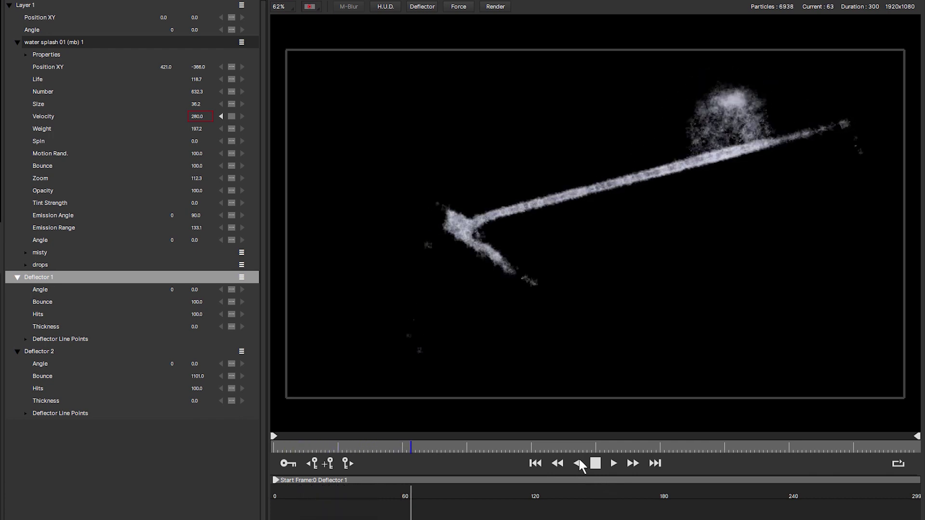
pyautogui.press('space')
pyautogui.moveTo(436, 222); pyautogui.dragTo(411, 231)
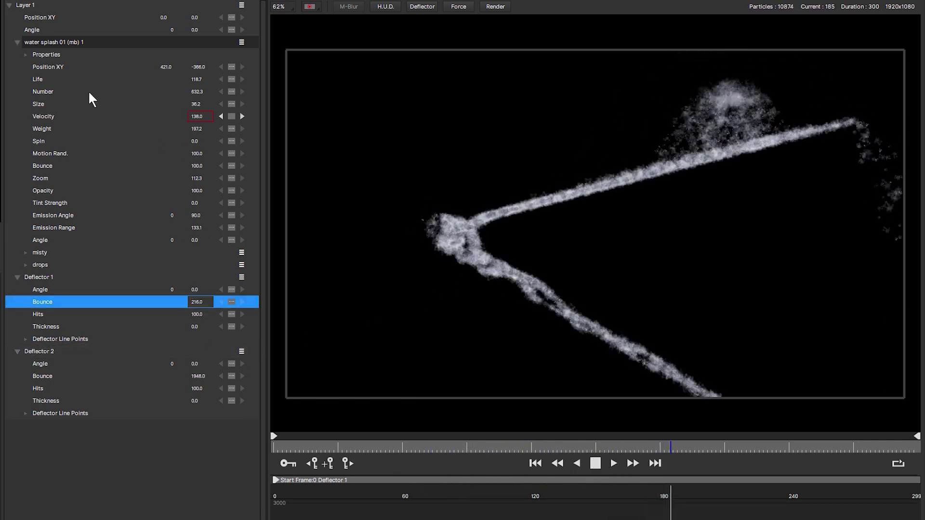
# Raise the Bounce of the emitter's drops particles during playback, and collapse the drops and misty properties
pyautogui.click(30, 264)
pyautogui.click(25, 265)
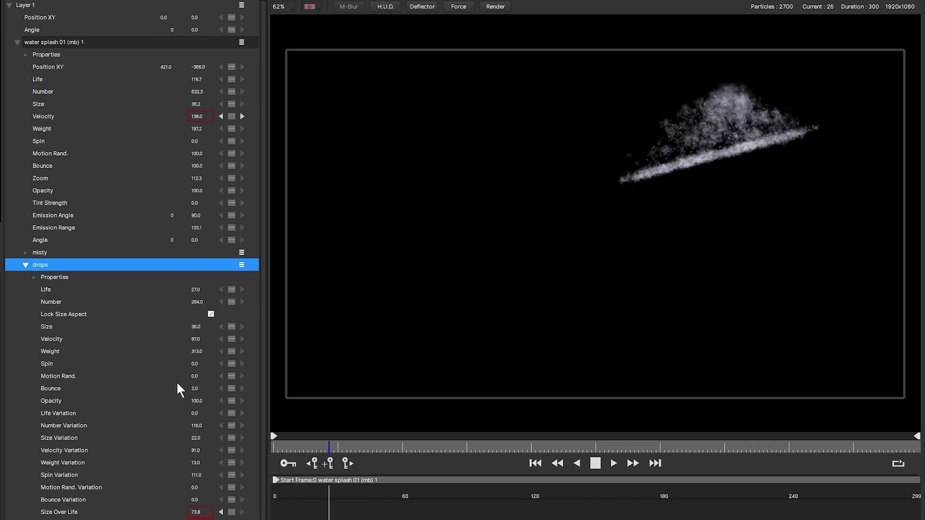
pyautogui.click(205, 389)
pyautogui.moveTo(205, 389); pyautogui.dragTo(180, 394)
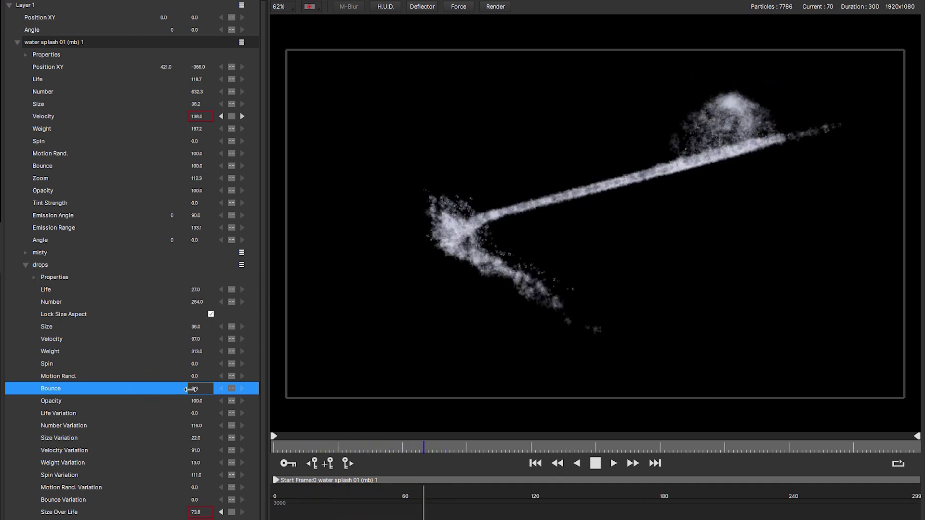
pyautogui.click(25, 265)
pyautogui.click(26, 252)
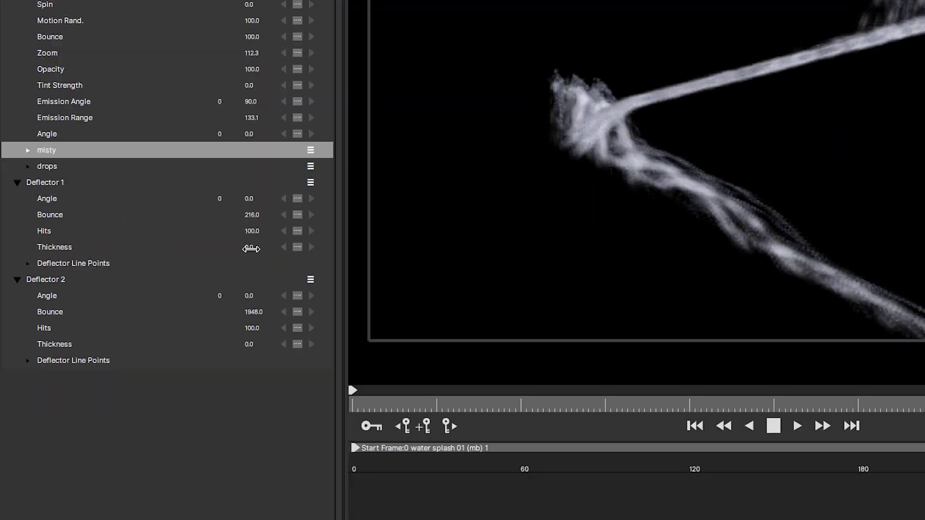
# Set the upper deflector's Thickness to 23 while the splash plays, and stop playback
pyautogui.click(273, 248)
pyautogui.moveTo(274, 248); pyautogui.dragTo(282, 248)
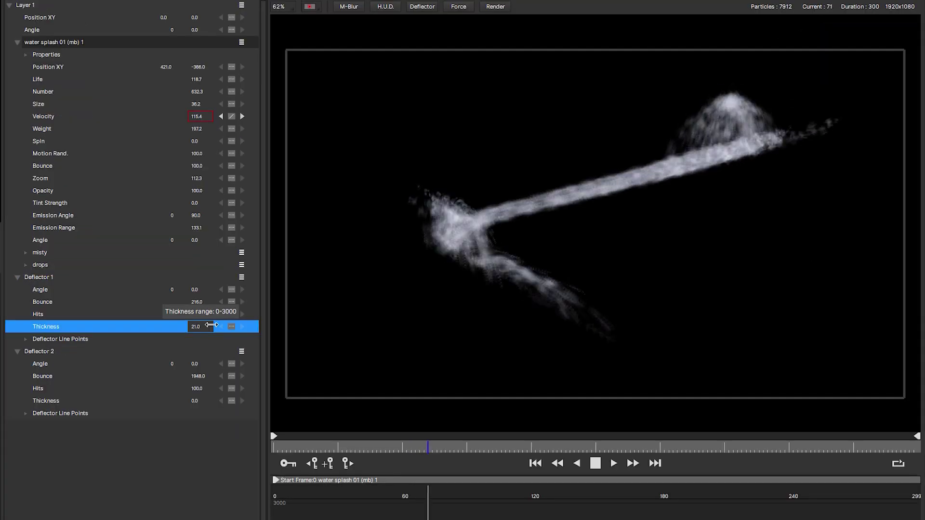
pyautogui.moveTo(211, 325); pyautogui.dragTo(215, 325)
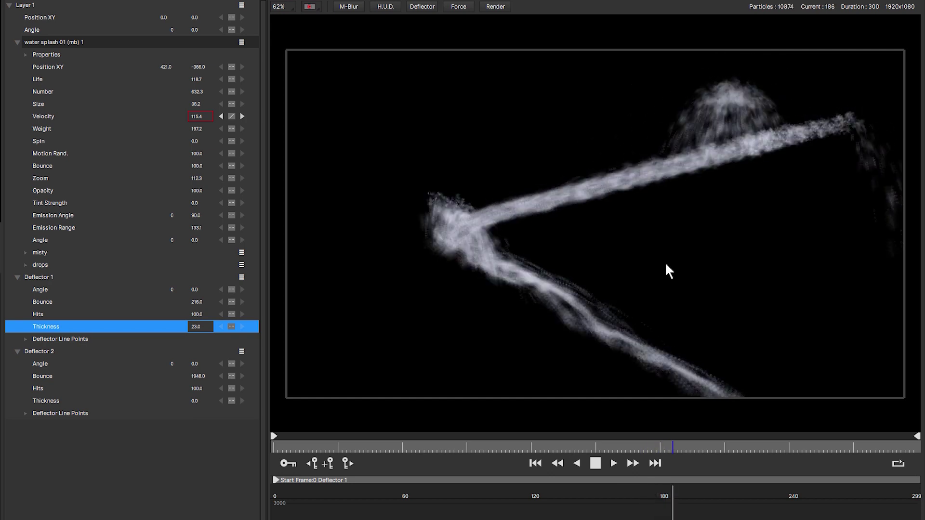
pyautogui.press('space')
# Increase the lower deflector's Thickness to 83 and on to 115, checking the wider flow in playback
pyautogui.moveTo(202, 405)
pyautogui.mouseDown()
pyautogui.moveTo(238, 408)
pyautogui.moveTo(221, 409)
pyautogui.mouseUp()
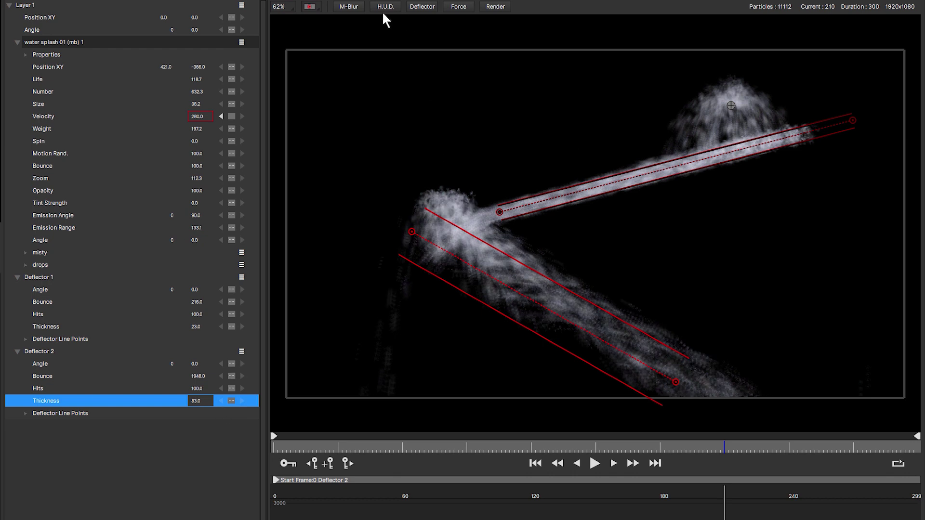
pyautogui.press('space')
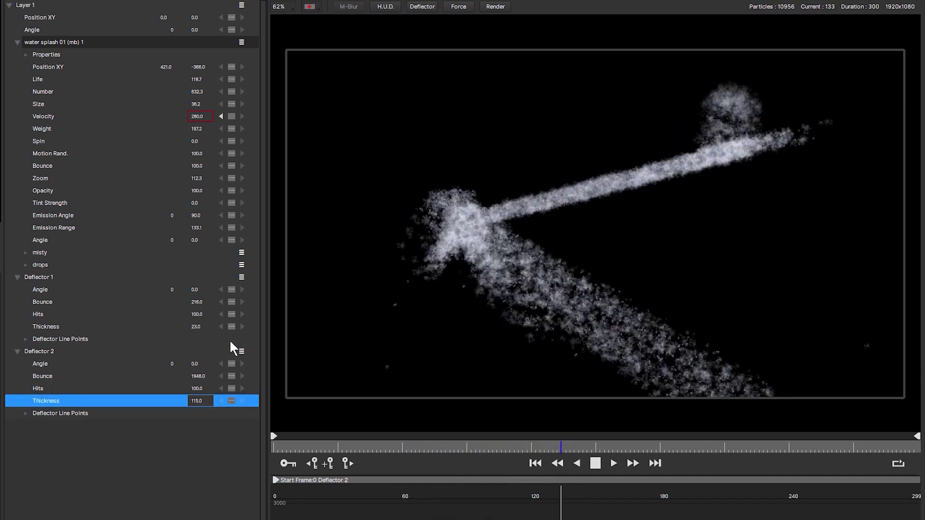
pyautogui.press('space')
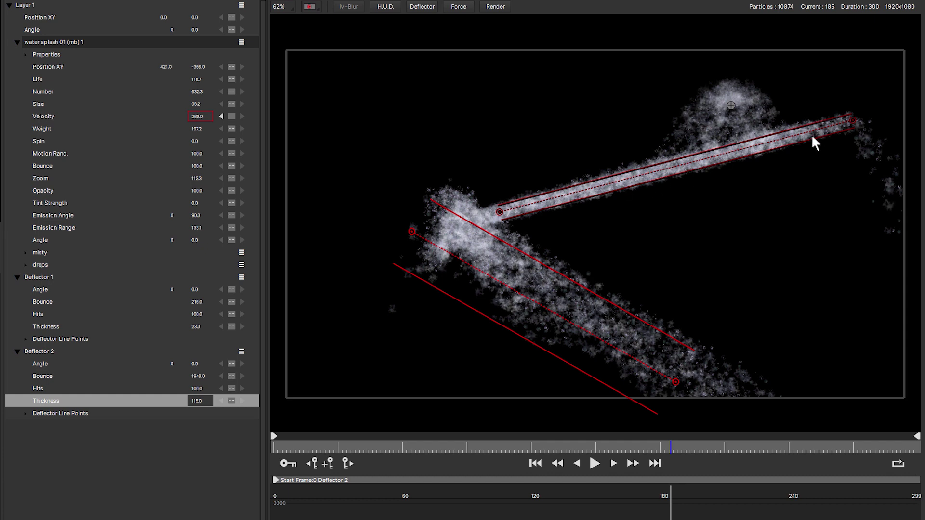
# Test the upper deflector's Hits at 0, and set Hits to 98 on both deflectors
pyautogui.moveTo(193, 317); pyautogui.dragTo(191, 318)
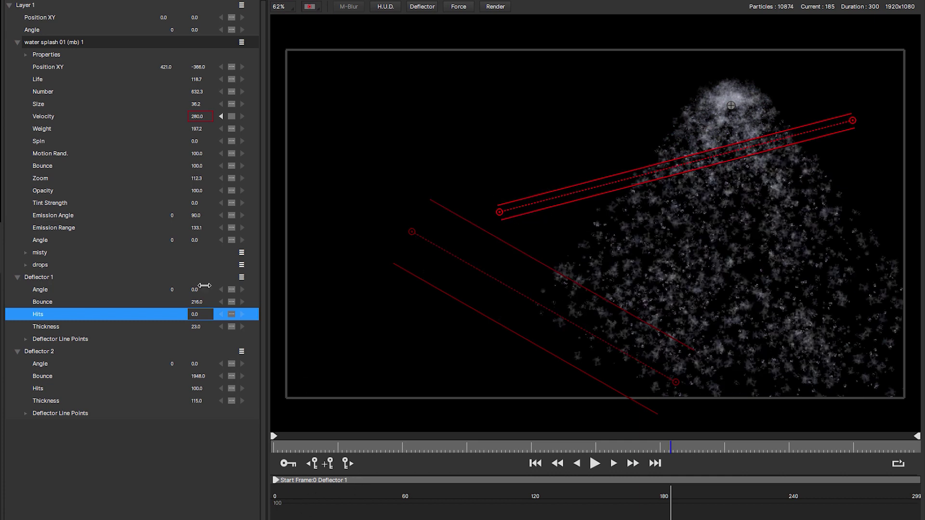
pyautogui.moveTo(256, 314); pyautogui.dragTo(208, 314)
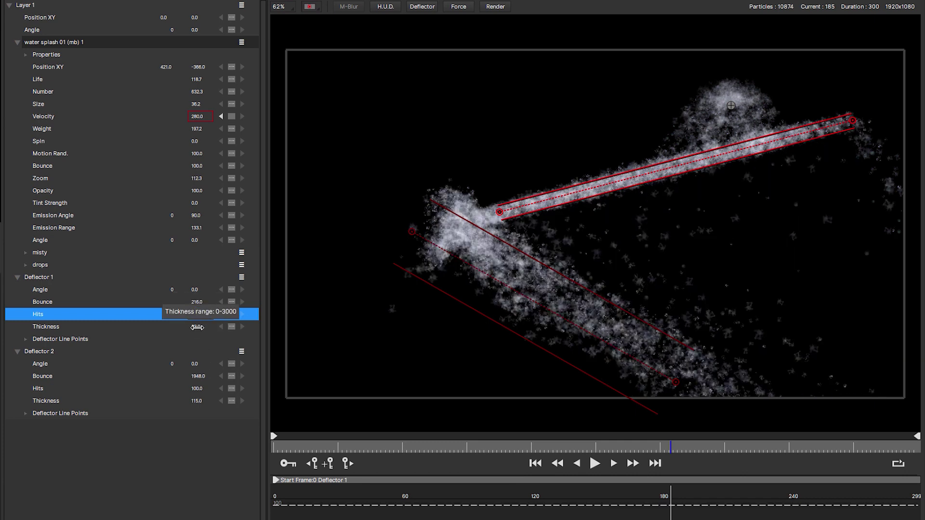
pyautogui.click(201, 394)
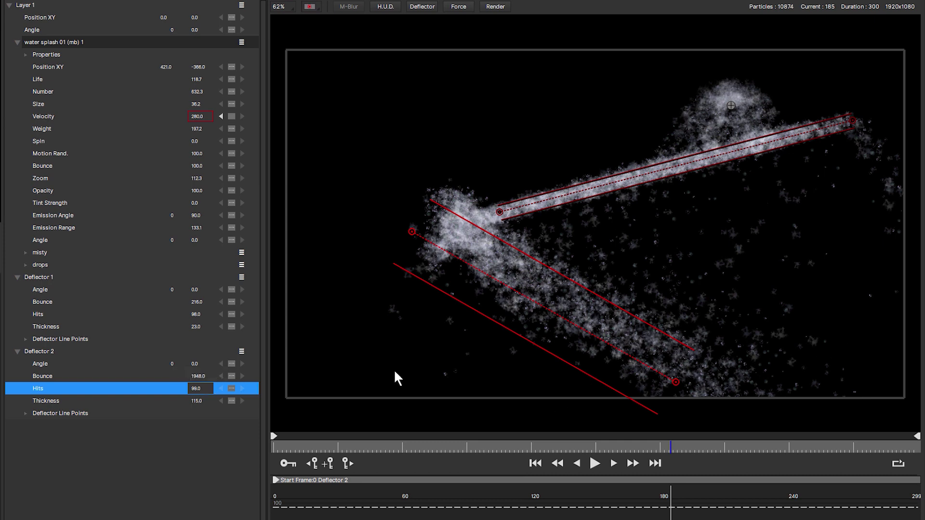
pyautogui.doubleClick(201, 390)
pyautogui.write('98')
pyautogui.press('Return')
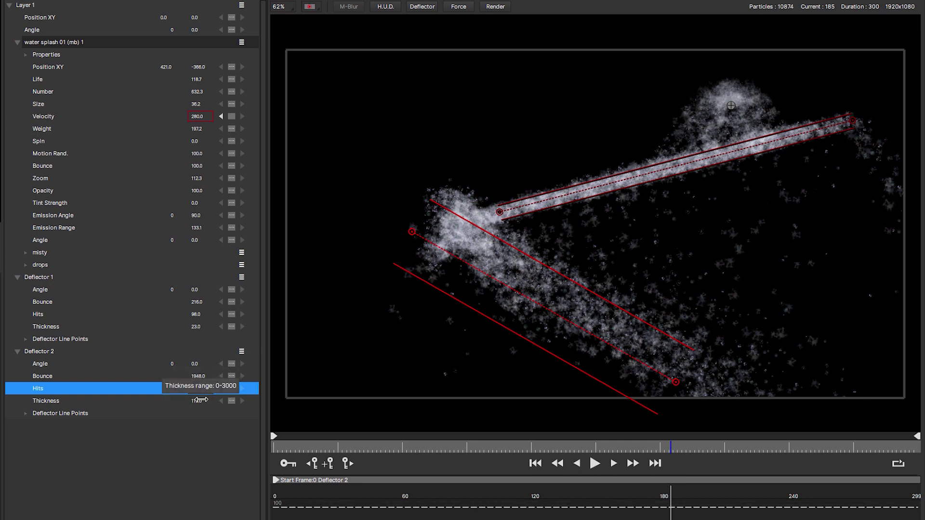
# Play the splash and turn on motion blur to check the particles leaking through the deflectors
pyautogui.click(600, 462)
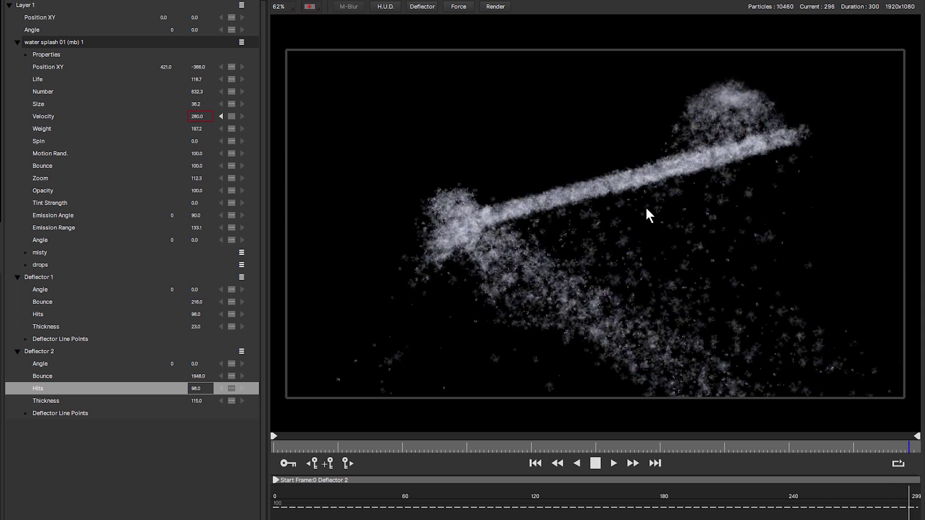
pyautogui.click(345, 7)
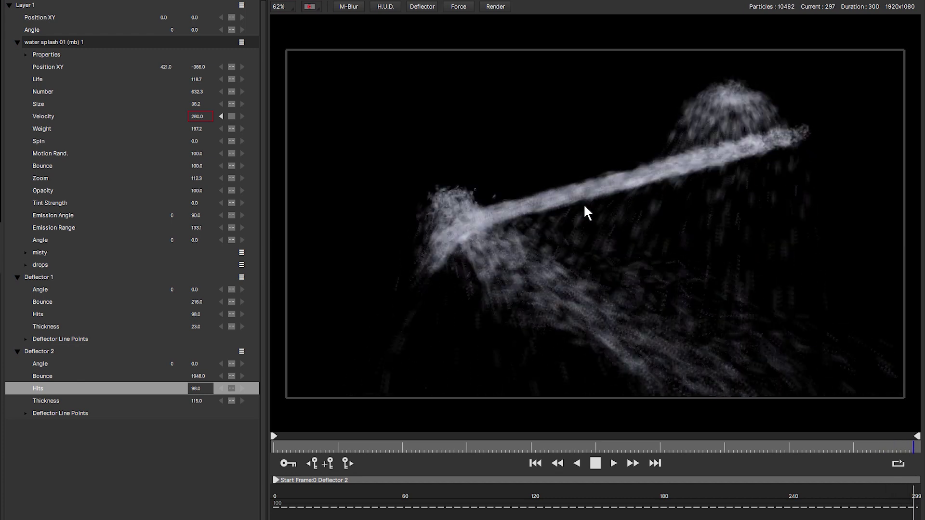
pyautogui.click(596, 516)
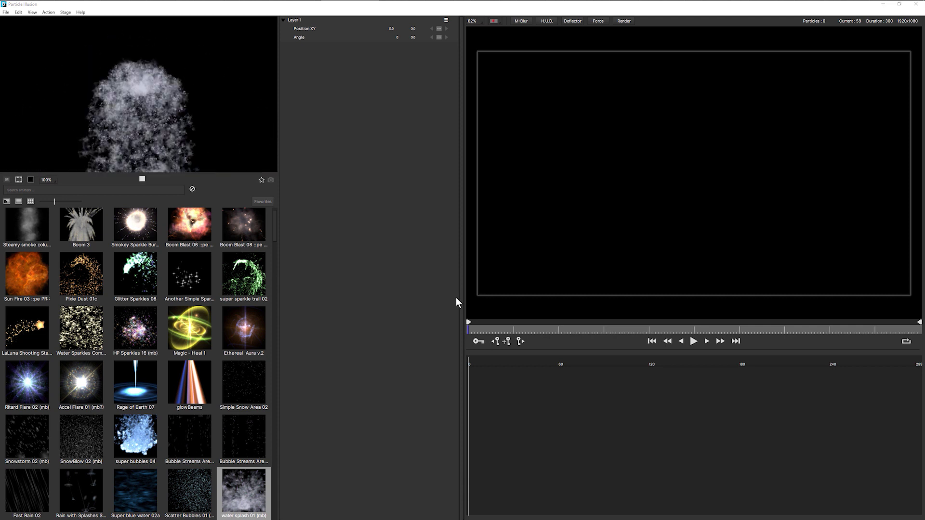
# Set the stage background to Composite over Black, previewing Composite over Checkerboard before returning to black
pyautogui.click(499, 20)
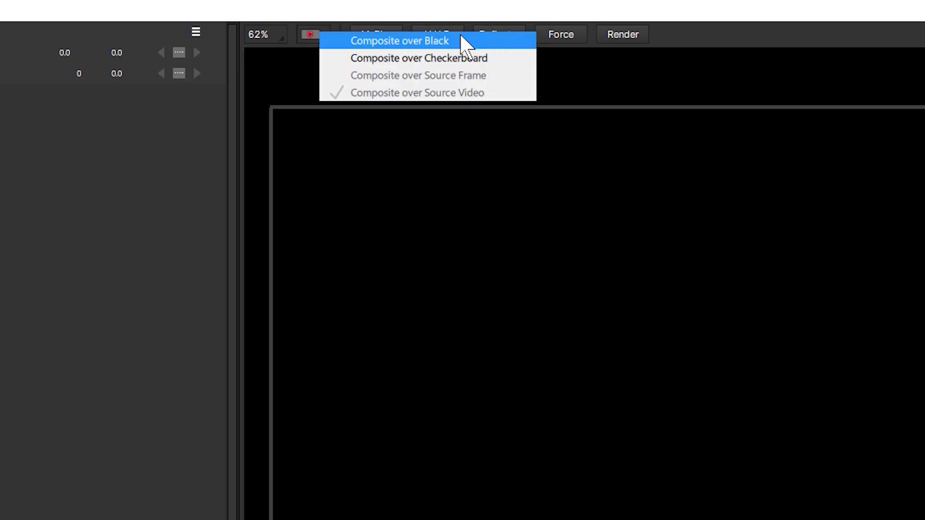
pyautogui.click(495, 37)
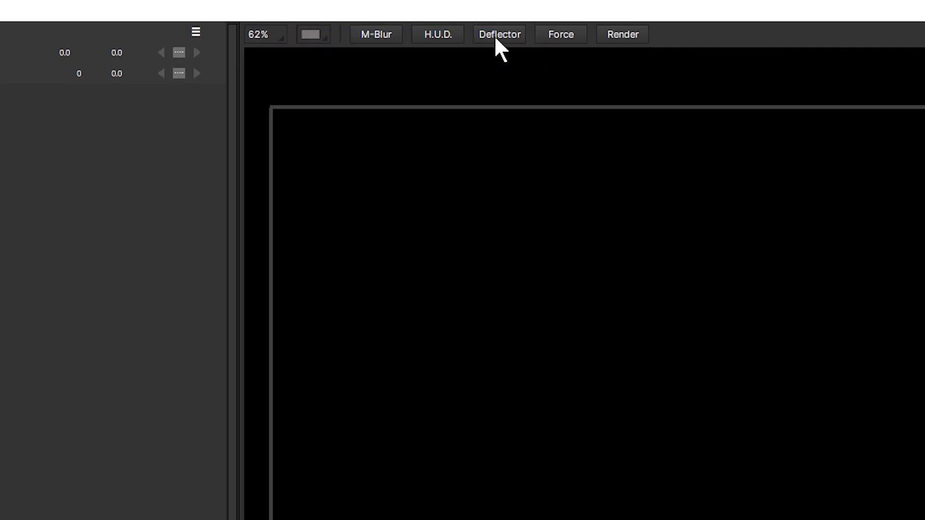
pyautogui.click(317, 34)
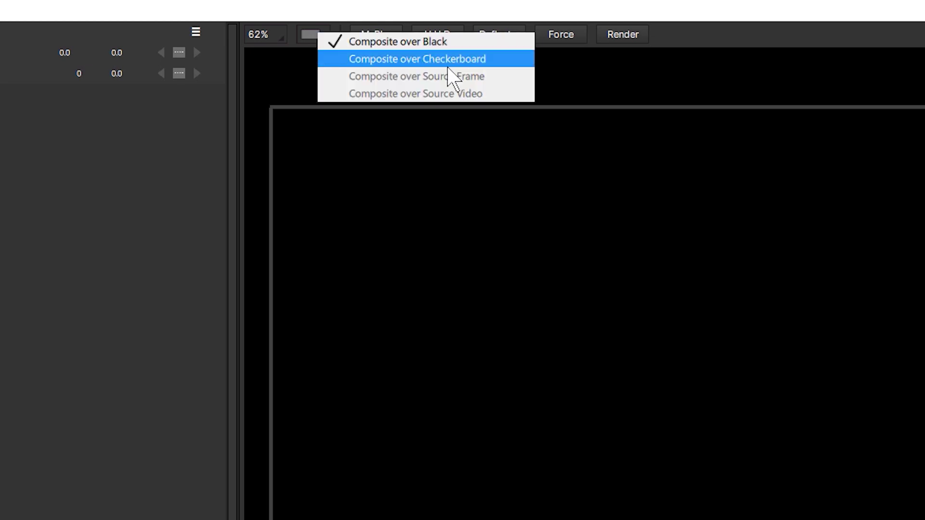
pyautogui.click(519, 60)
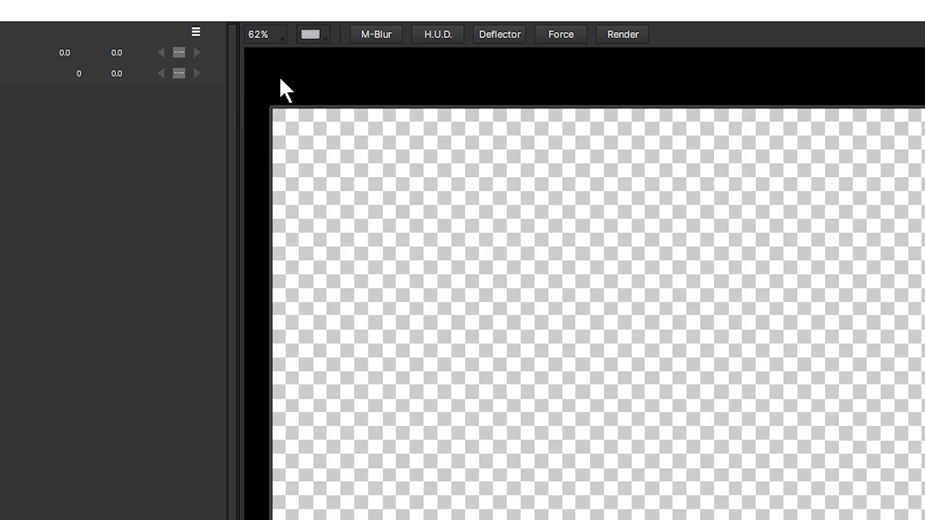
pyautogui.click(314, 35)
pyautogui.click(376, 42)
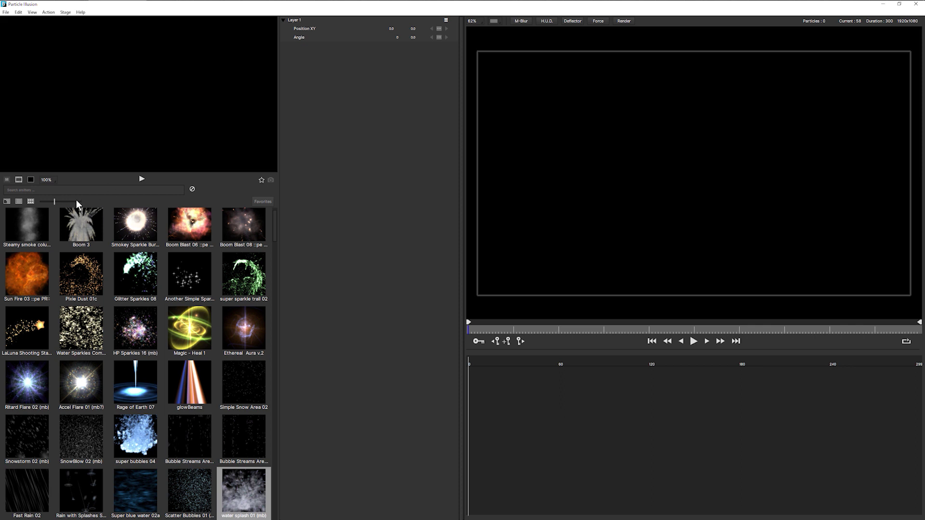
# Search the emitter library for "basic"
pyautogui.click(66, 192)
pyautogui.write('bas')
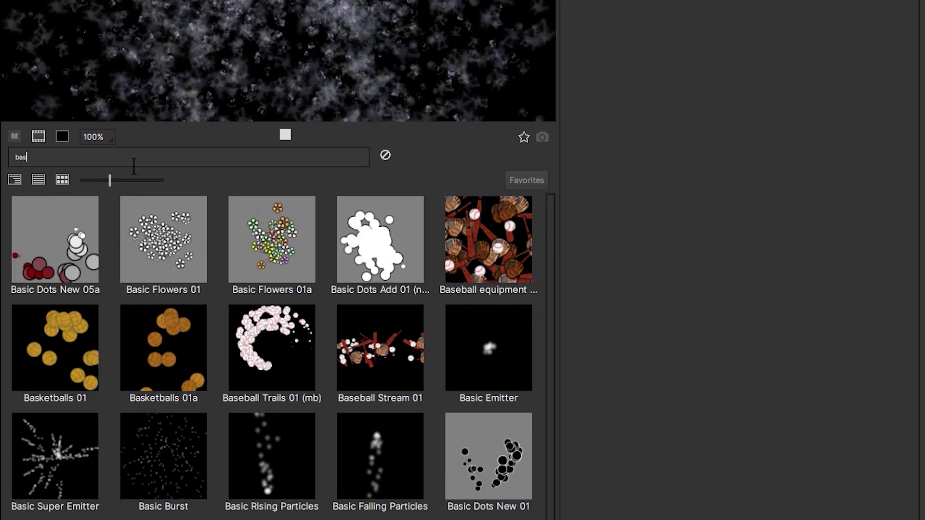
pyautogui.write('ic')
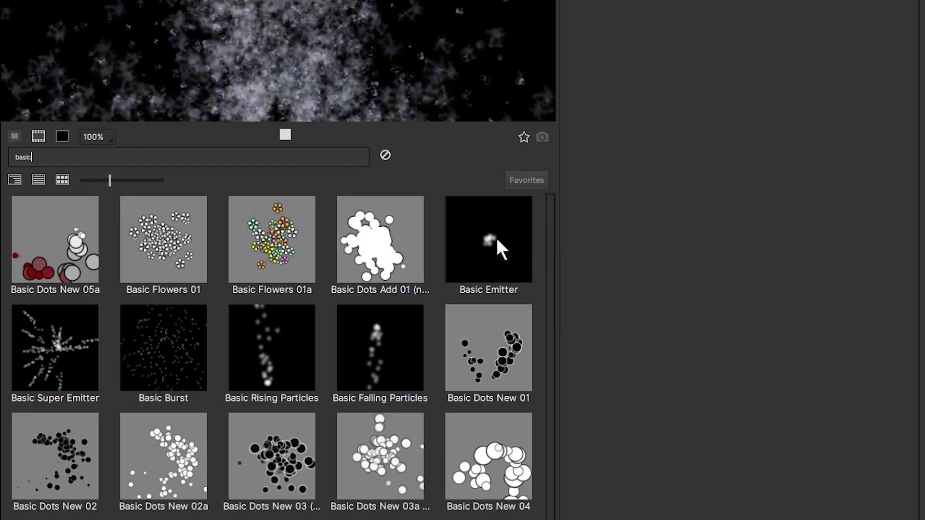
# Add the Basic Emitter to the stage, raise its Zoom to 1345 and preview the enlarged particles
pyautogui.doubleClick(497, 238)
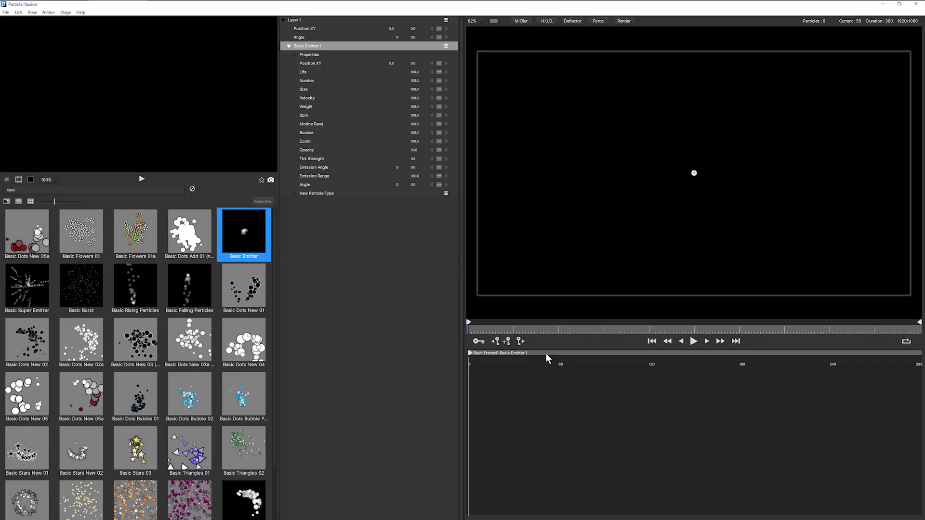
pyautogui.moveTo(492, 332); pyautogui.dragTo(468, 331)
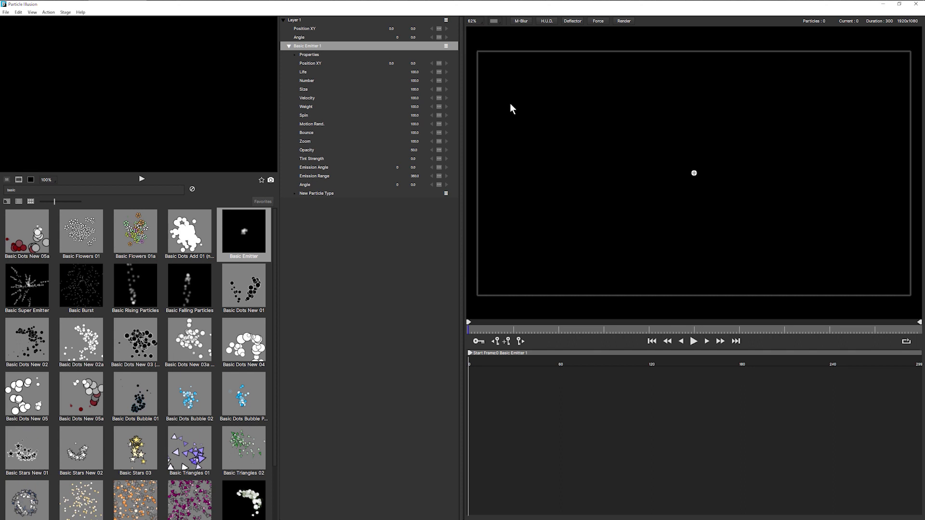
pyautogui.moveTo(424, 145); pyautogui.dragTo(579, 249)
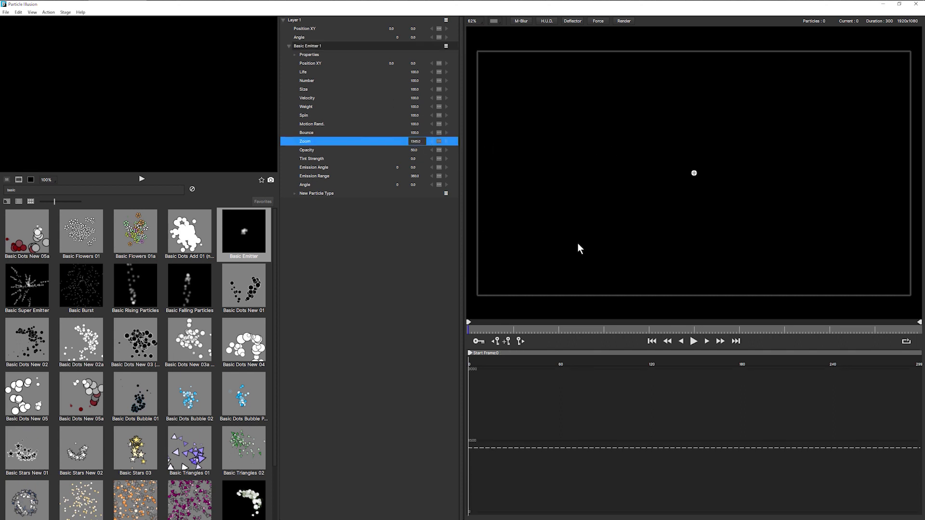
pyautogui.click(694, 342)
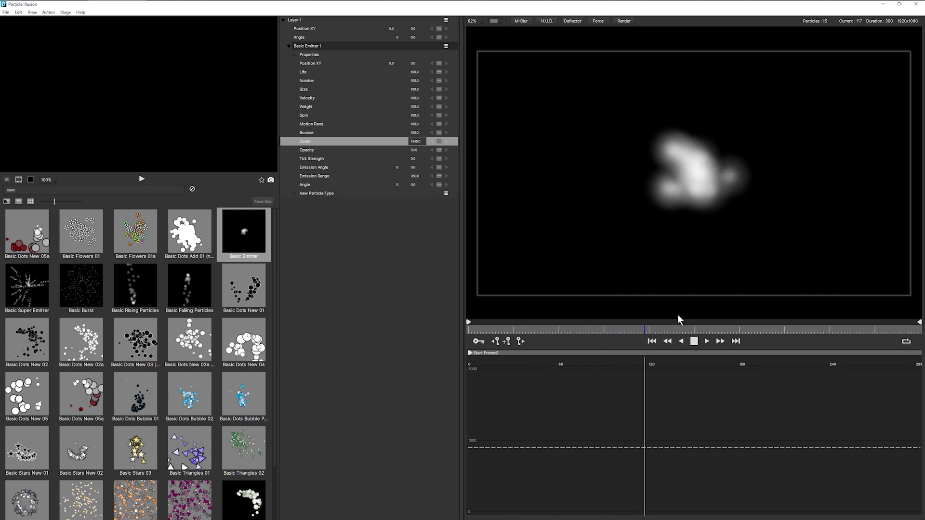
pyautogui.press('space')
# Open the shape editor for the emitter's particle type and choose bounce.png as the image to import
pyautogui.click(291, 56)
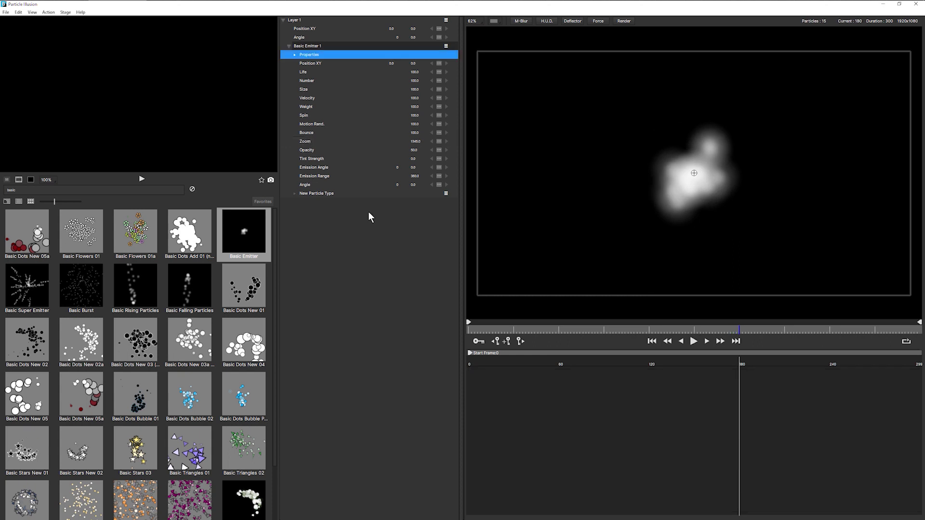
pyautogui.click(296, 194)
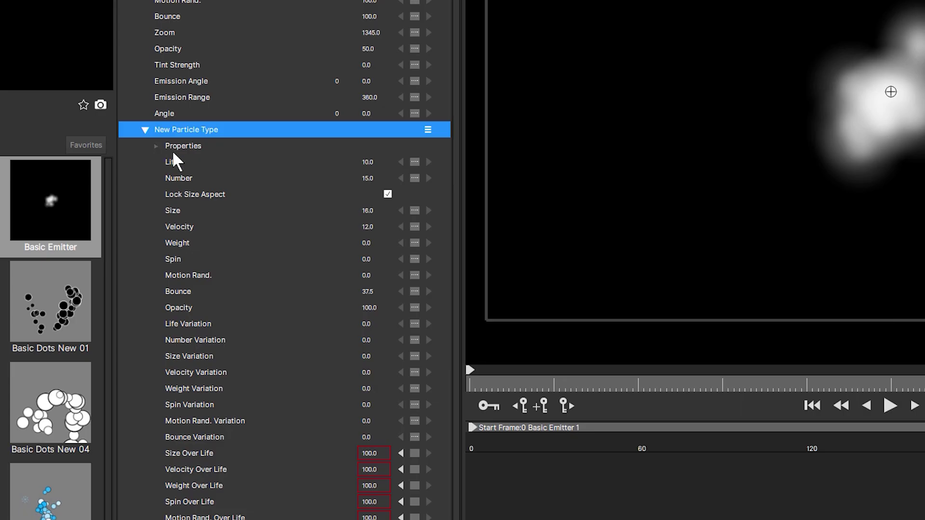
pyautogui.click(323, 203)
pyautogui.click(386, 162)
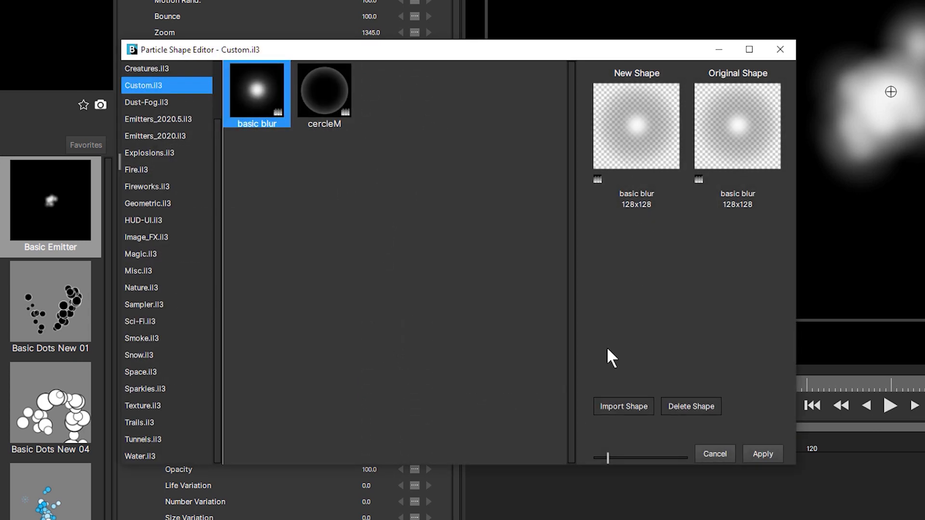
pyautogui.click(637, 406)
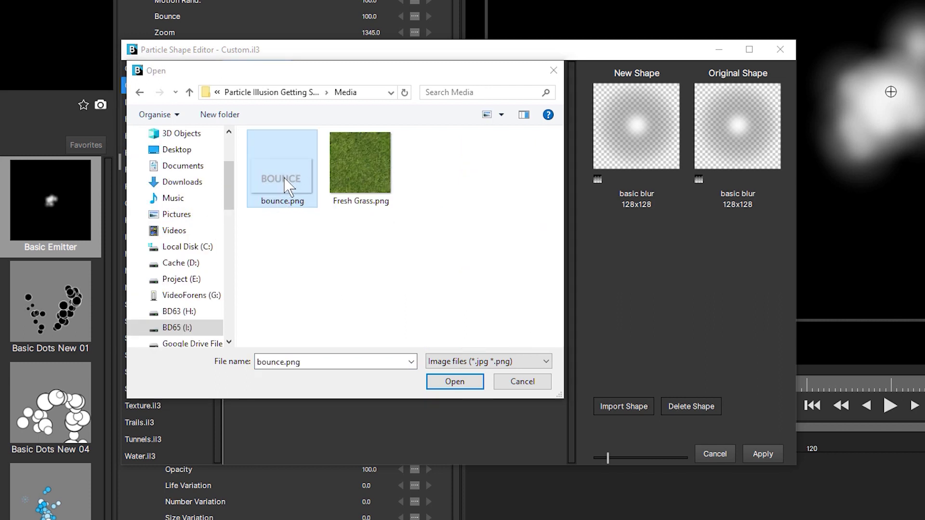
pyautogui.click(451, 383)
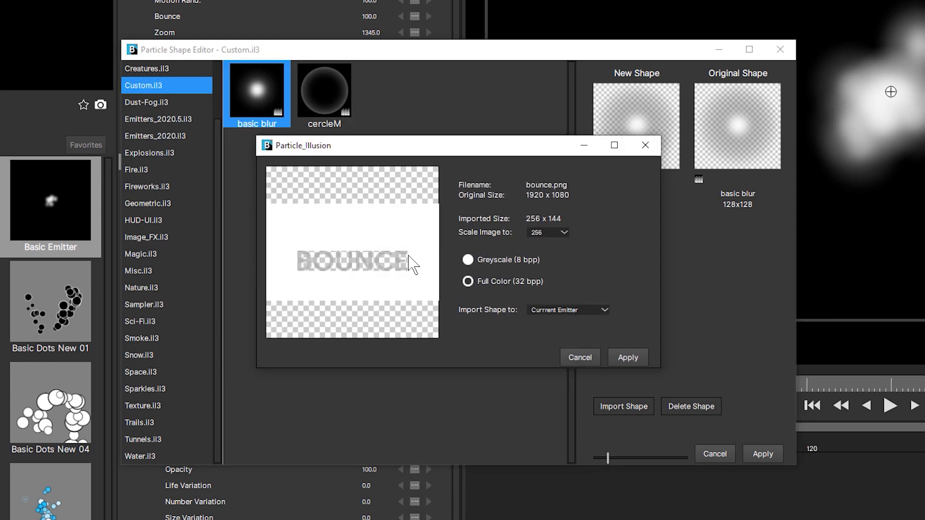
# Import the shape in full color (32 bpp), scaled to 512 for the current emitter, and apply it to the particles
pyautogui.click(469, 283)
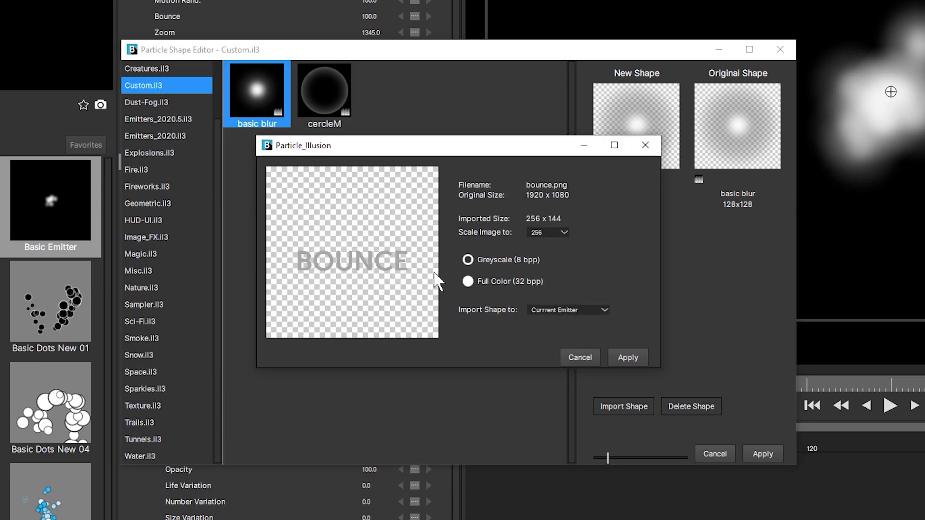
pyautogui.click(562, 233)
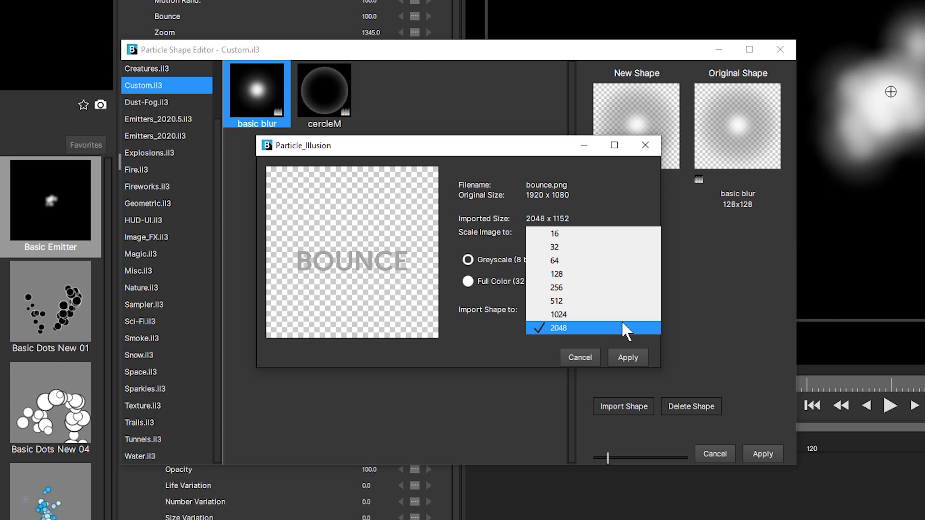
pyautogui.click(578, 301)
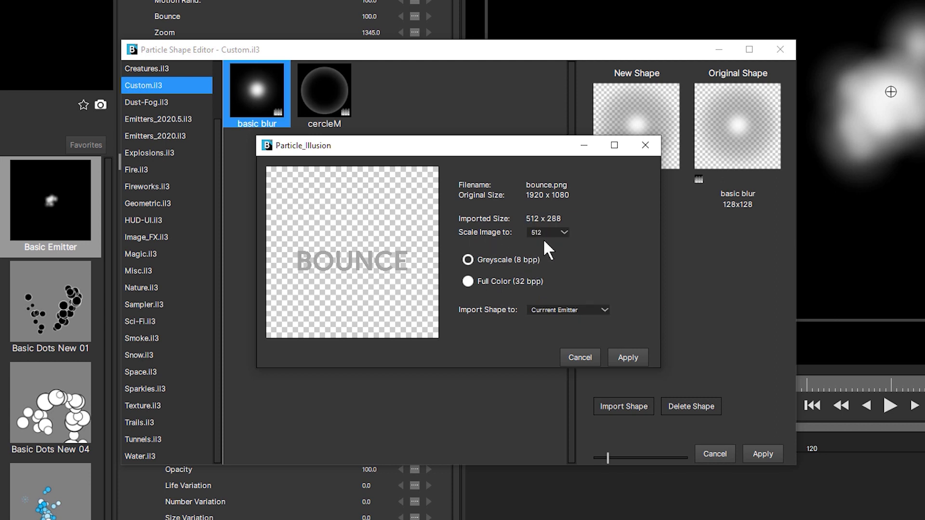
pyautogui.click(636, 358)
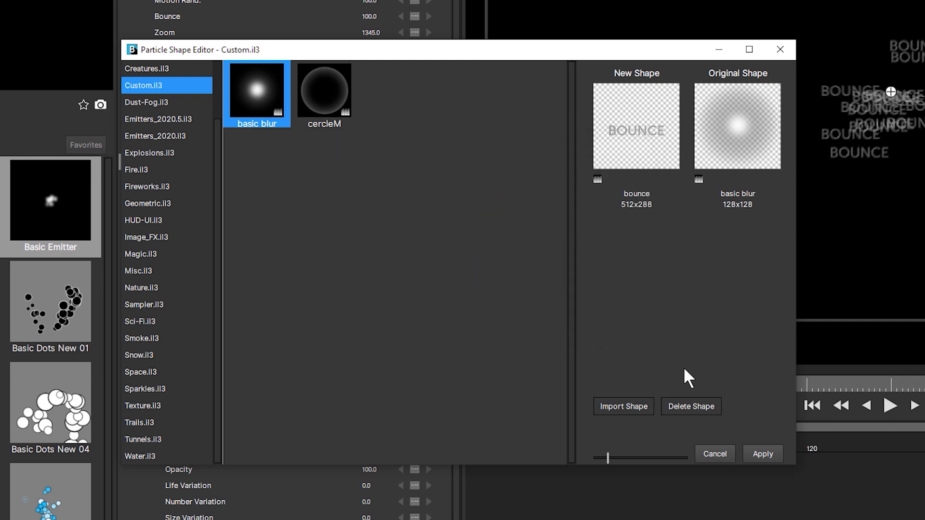
pyautogui.click(763, 454)
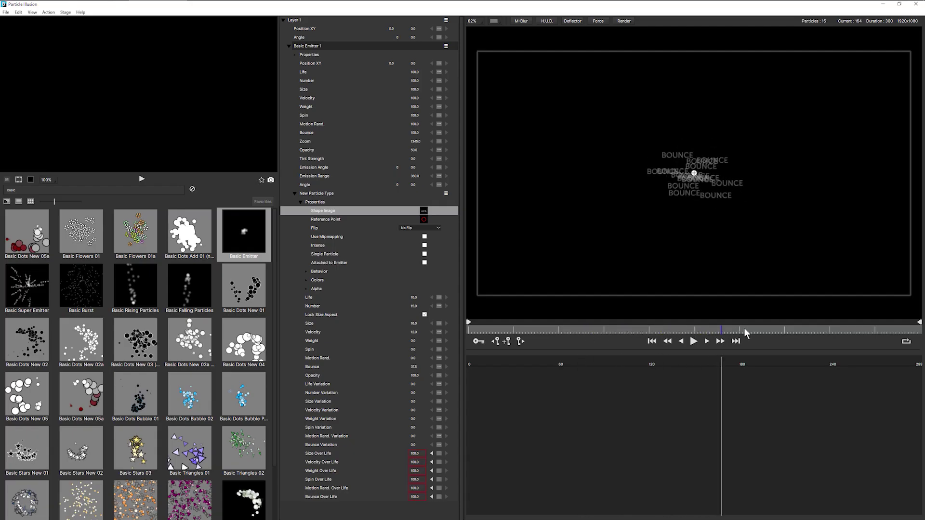
# Set the BOUNCE particle type to Single Particle and play the result
pyautogui.click(693, 340)
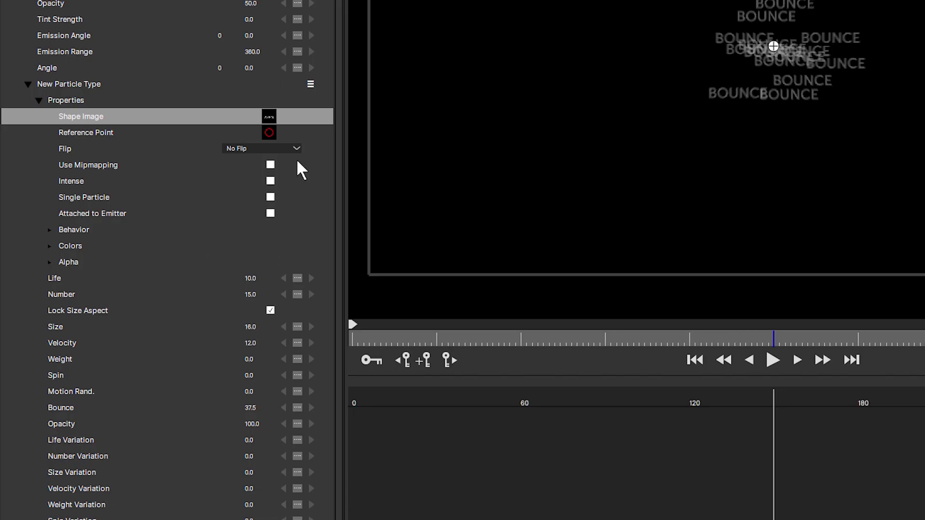
pyautogui.click(270, 198)
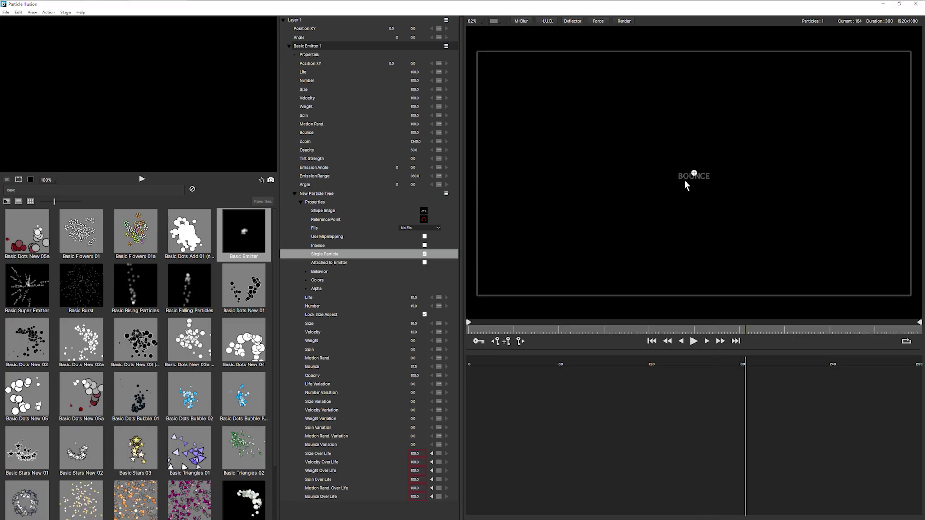
pyautogui.click(693, 341)
pyautogui.click(694, 341)
# Enlarge the BOUNCE particle to Size 100 and close the original bounce.png after comparing the two
pyautogui.moveTo(417, 325); pyautogui.dragTo(442, 325)
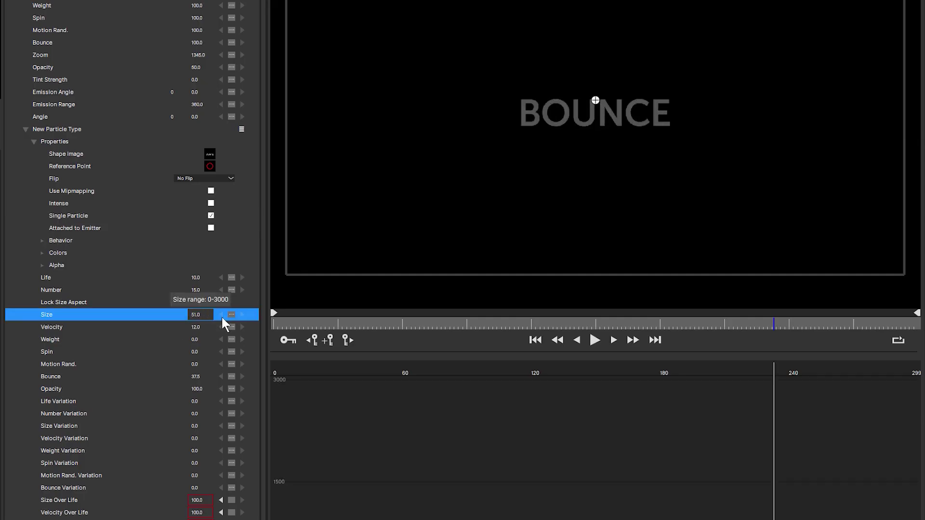
pyautogui.moveTo(238, 319); pyautogui.dragTo(239, 319)
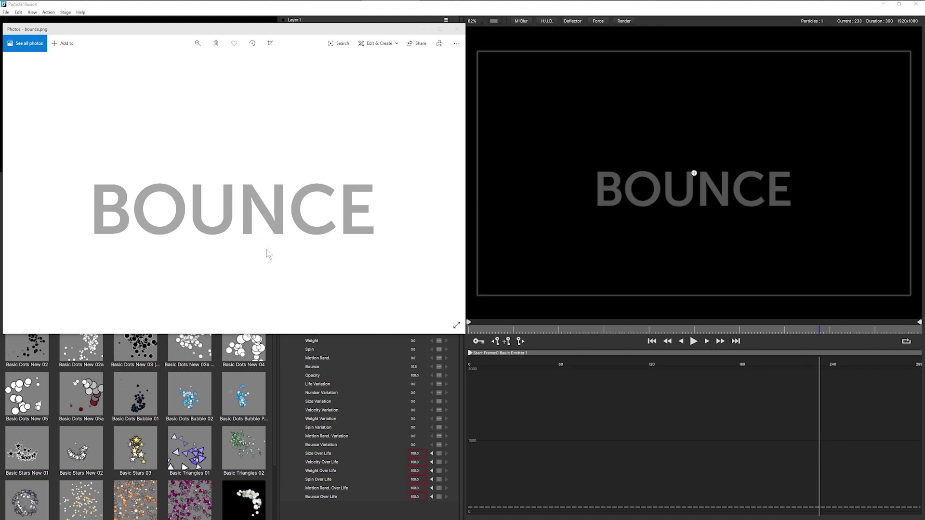
pyautogui.click(456, 29)
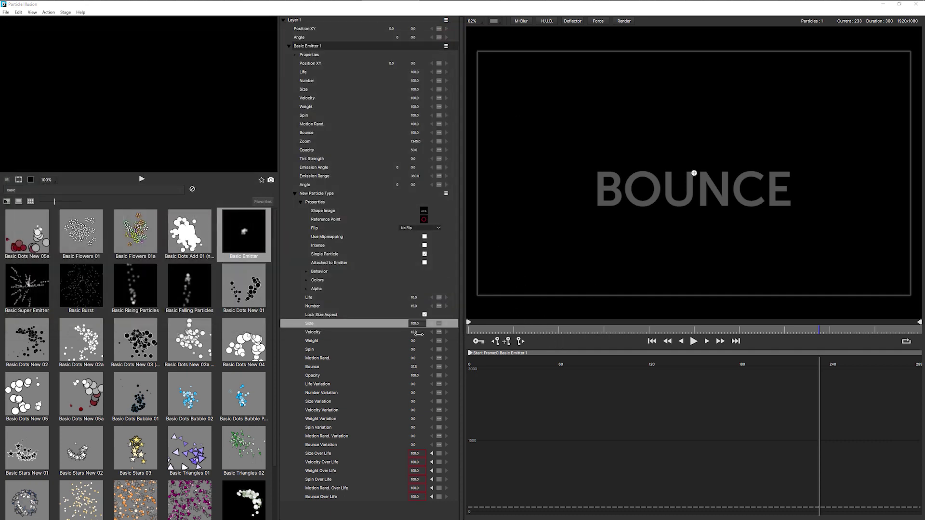
# Try several larger sizes for the BOUNCE particle and settle on a Size of about 133
pyautogui.moveTo(418, 324); pyautogui.dragTo(567, 324)
pyautogui.moveTo(417, 324); pyautogui.dragTo(568, 323)
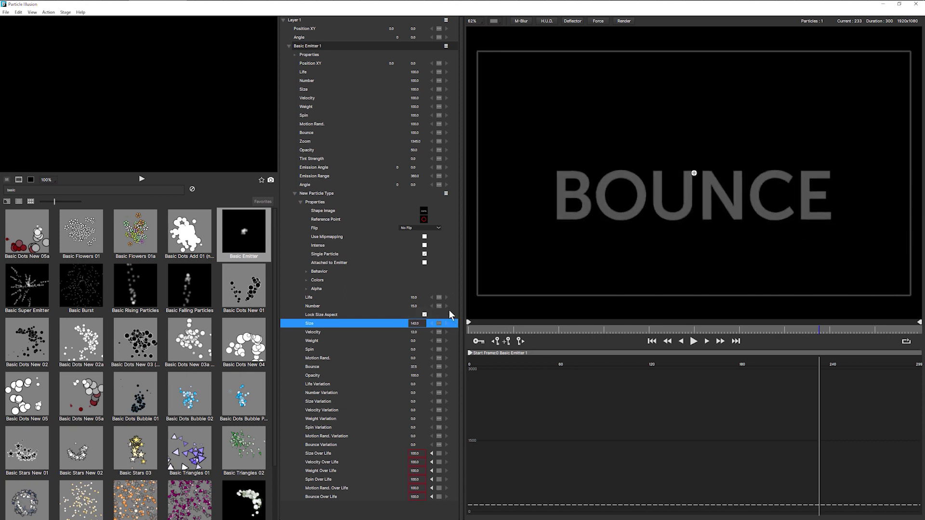
pyautogui.click(439, 329)
pyautogui.moveTo(417, 325); pyautogui.dragTo(648, 308)
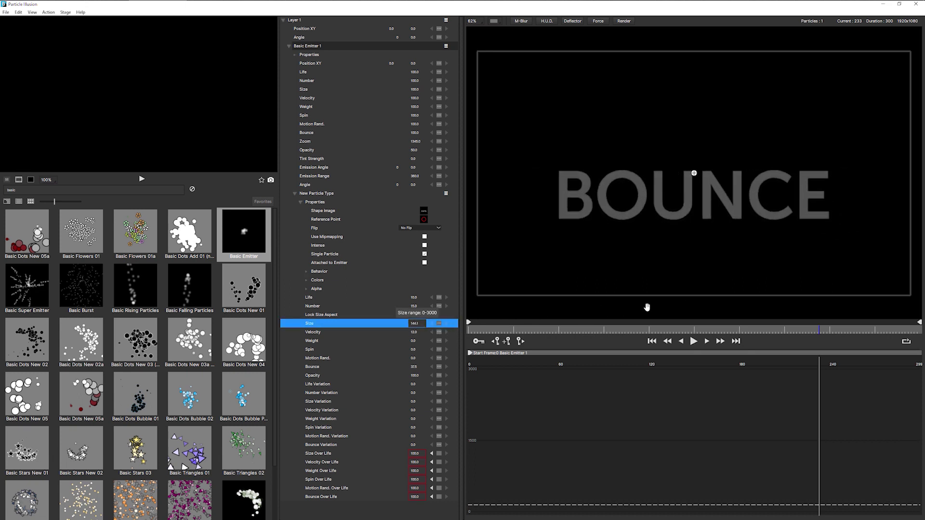
pyautogui.click(439, 324)
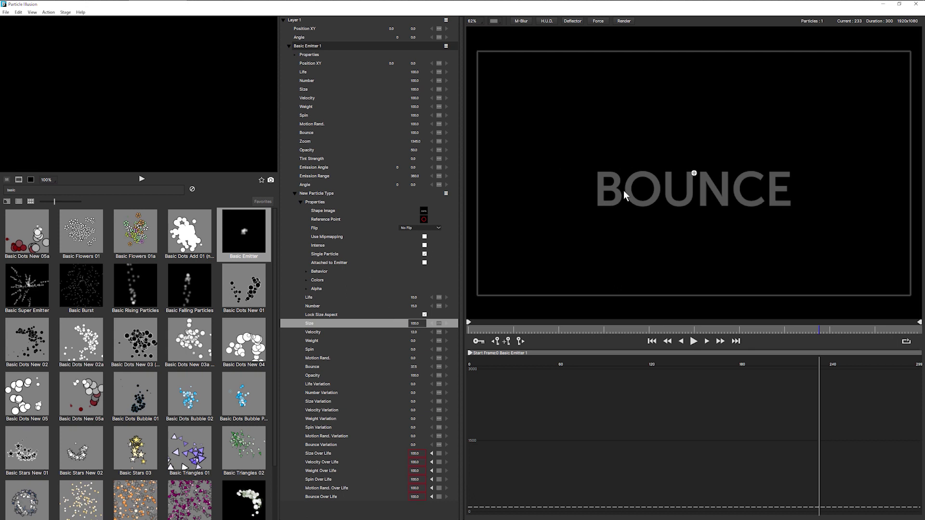
pyautogui.moveTo(417, 324); pyautogui.dragTo(543, 335)
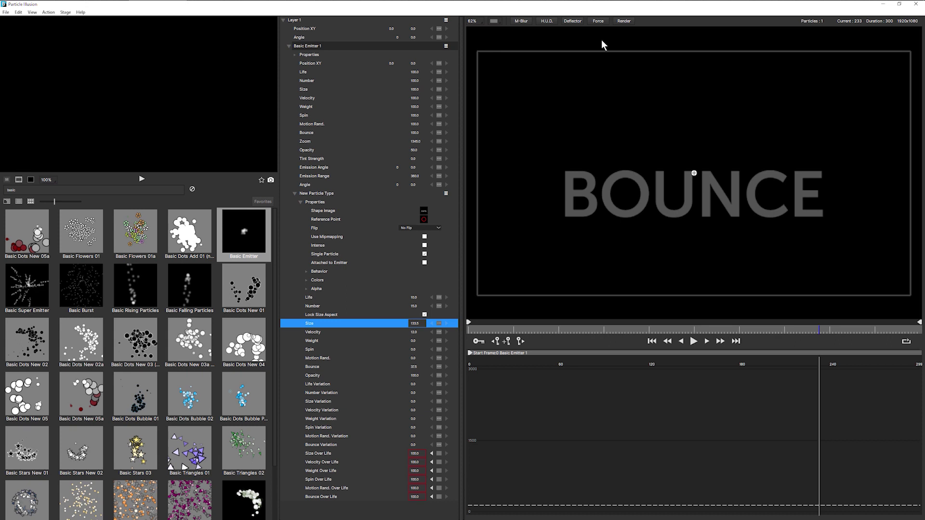
# Trace a deflector along the upper edge of the letter B at frame 0
pyautogui.click(571, 23)
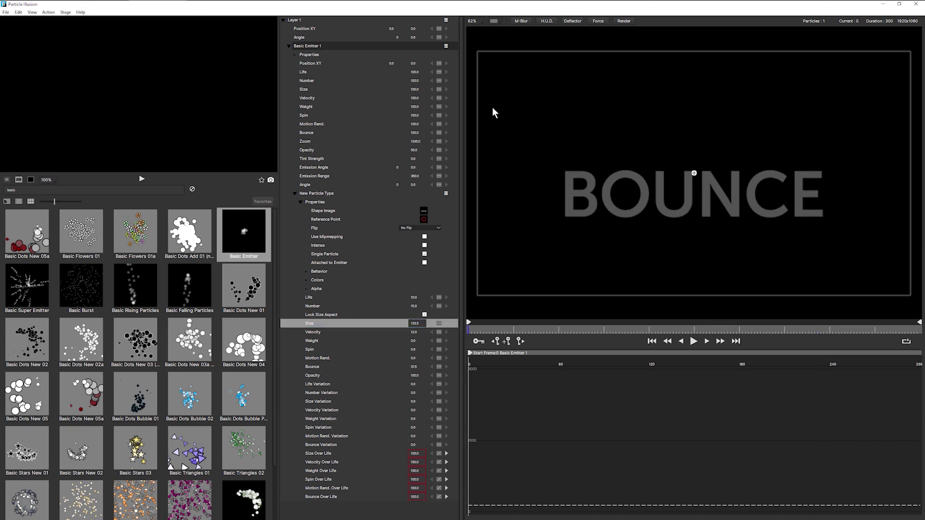
pyautogui.click(573, 23)
pyautogui.click(565, 171)
pyautogui.scroll(3, 564, 171)
pyautogui.click(522, 170)
pyautogui.click(532, 175)
pyautogui.click(536, 185)
pyautogui.rightClick(537, 184)
# Trace a deflector through the inside of the letter U and adjust its points to follow the curve
pyautogui.click(572, 21)
pyautogui.click(636, 169)
pyautogui.click(645, 170)
pyautogui.click(648, 222)
pyautogui.click(678, 169)
pyautogui.click(690, 170)
pyautogui.moveTo(672, 227); pyautogui.dragTo(678, 222)
pyautogui.moveTo(661, 232); pyautogui.dragTo(669, 232)
pyautogui.moveTo(653, 229); pyautogui.dragTo(655, 232)
pyautogui.moveTo(636, 169); pyautogui.dragTo(632, 169)
pyautogui.moveTo(647, 221); pyautogui.dragTo(645, 220)
# Draw deflectors over the remaining letters, ending with a straight one across the top of the E
pyautogui.click(573, 21)
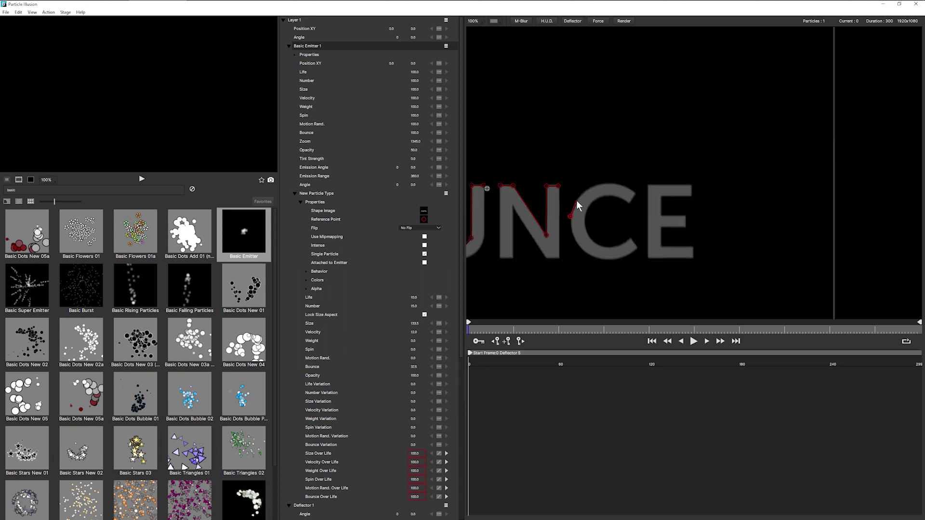
pyautogui.click(569, 22)
pyautogui.click(647, 185)
pyautogui.click(692, 185)
pyautogui.rightClick(692, 185)
# Search the emitter library for "sparkles" and add Pixie Dust 01c to the fully visible stage
pyautogui.click(475, 21)
pyautogui.click(482, 29)
pyautogui.hotkey('ctrl', 'a')
pyautogui.press('BackSpace')
pyautogui.write('sparkles')
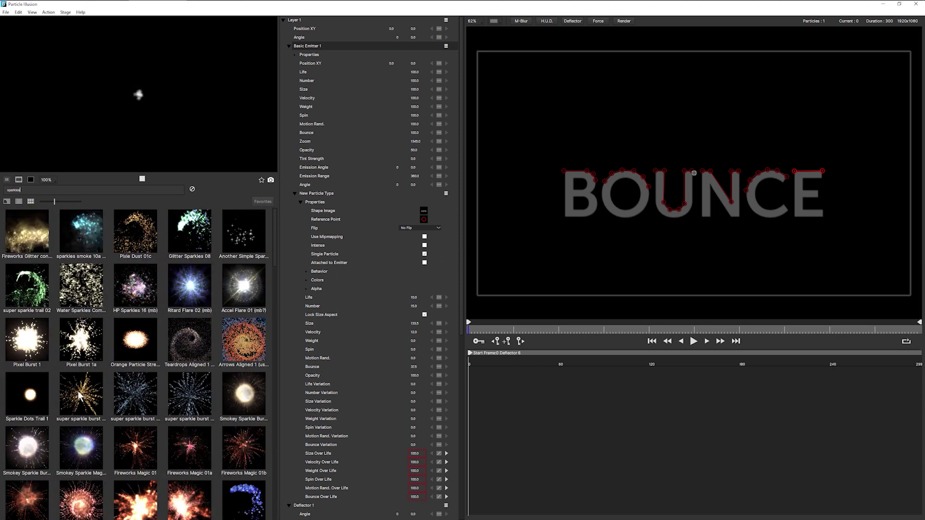
pyautogui.doubleClick(137, 231)
# Raise the Pixie Dust emitter's Weight to about 1100 and increase its Frames to Preload
pyautogui.moveTo(415, 107); pyautogui.dragTo(641, 98)
pyautogui.click(294, 55)
pyautogui.moveTo(434, 72); pyautogui.dragTo(549, 15)
# Keyframe the Pixie Dust emitter's position so it sweeps back and forth above the BOUNCE text until frame 160
pyautogui.click(439, 133)
pyautogui.click(482, 342)
pyautogui.click(560, 330)
pyautogui.moveTo(530, 94); pyautogui.dragTo(689, 112)
pyautogui.click(638, 332)
pyautogui.click(709, 331)
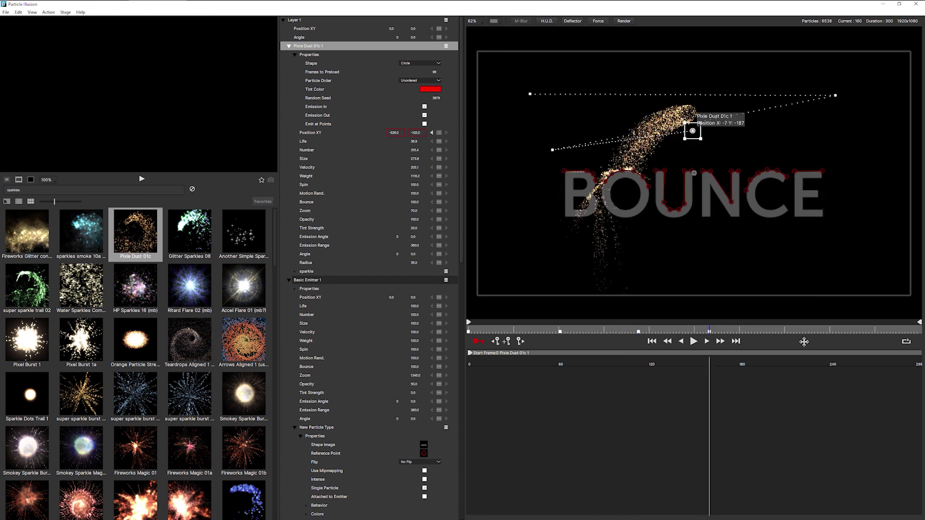
# Play the sparkles falling on the text and disable Basic Emitter 1 to hide the BOUNCE shape
pyautogui.click(693, 341)
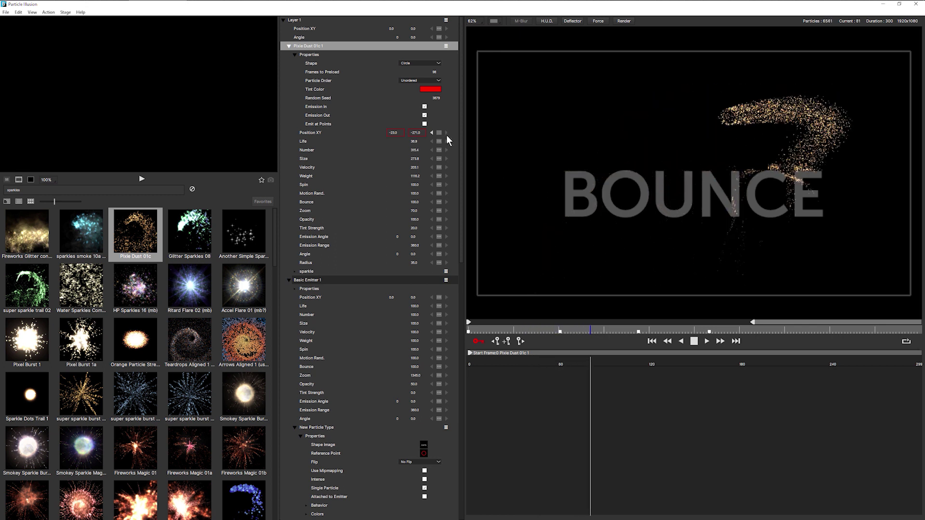
pyautogui.click(446, 280)
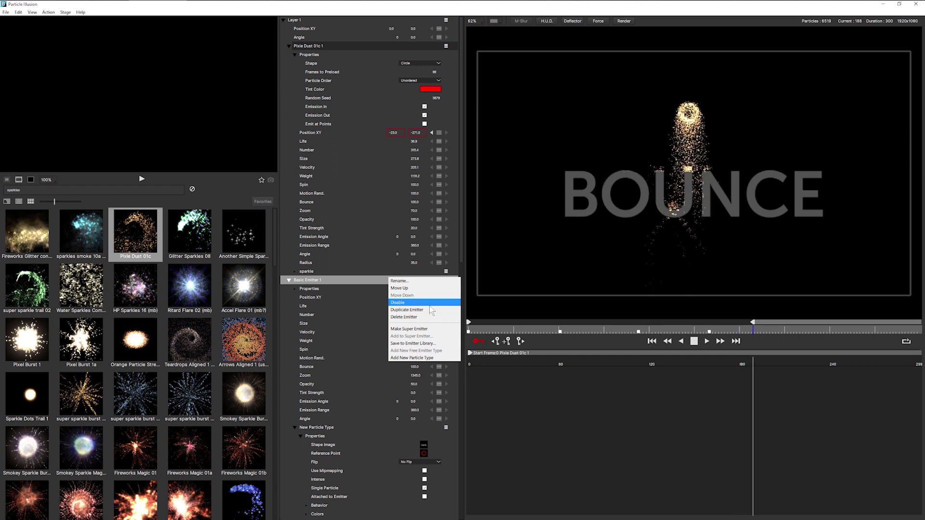
pyautogui.press('Return')
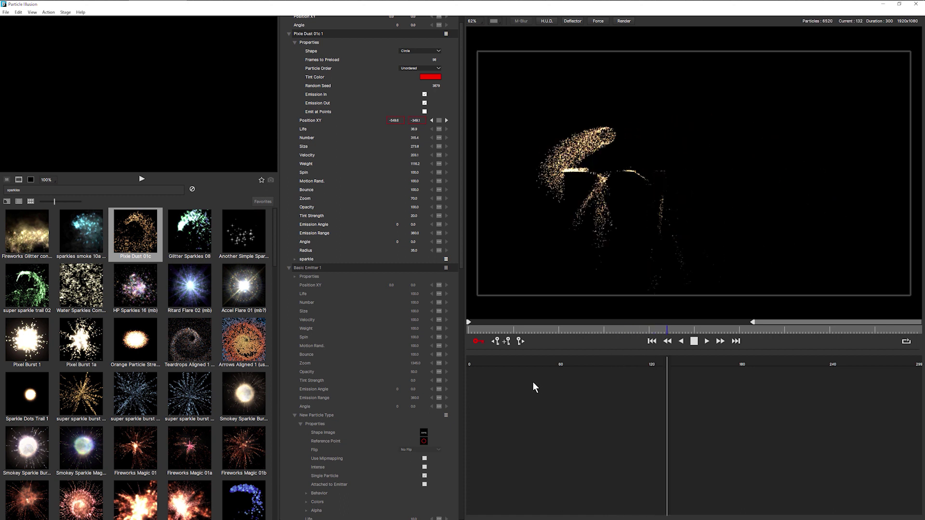
pyautogui.press('space')
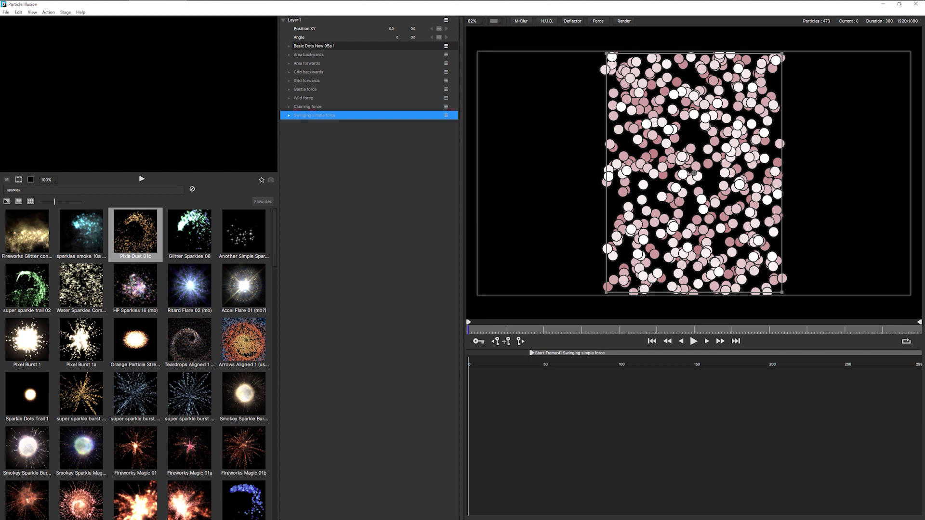
# Load a layout without the emitter library, preview the Basic Dots New 05a animation and return to frame 0
pyautogui.click(32, 12)
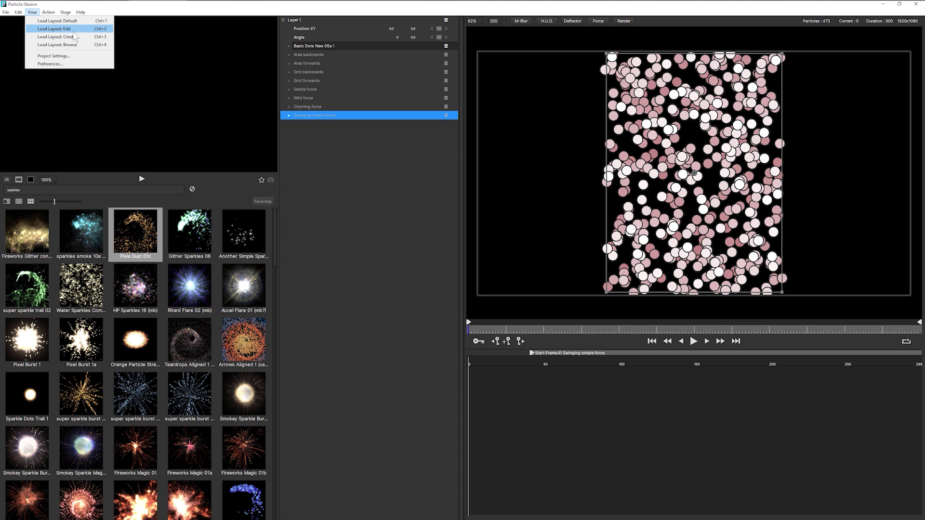
pyautogui.click(53, 36)
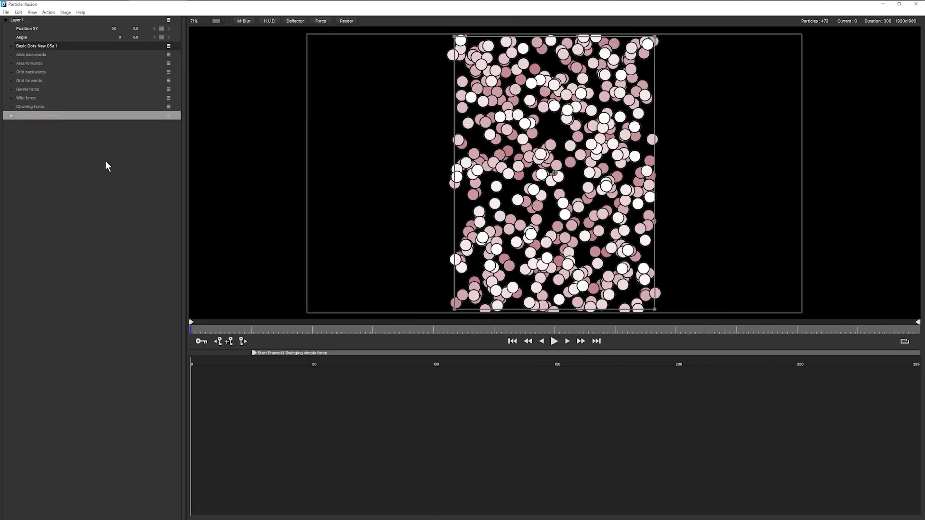
pyautogui.click(553, 342)
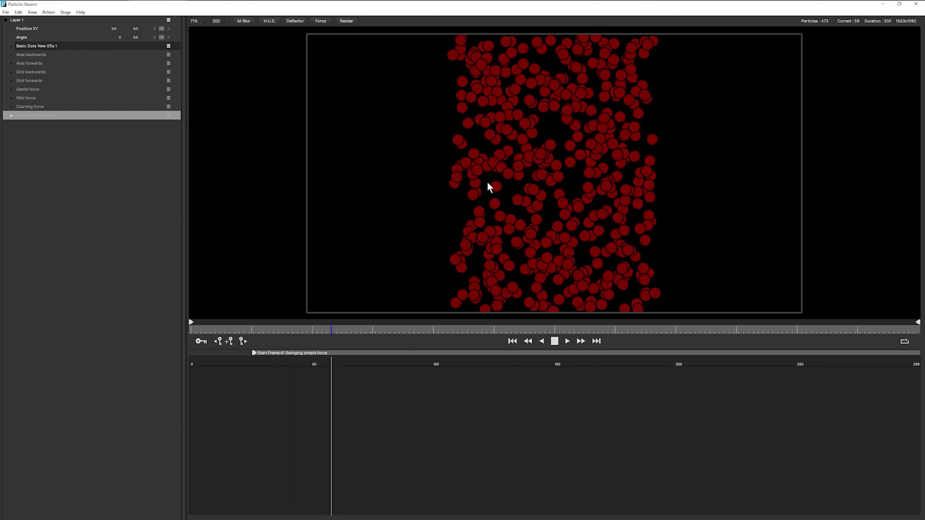
pyautogui.click(555, 342)
pyautogui.moveTo(359, 329); pyautogui.dragTo(15, 310)
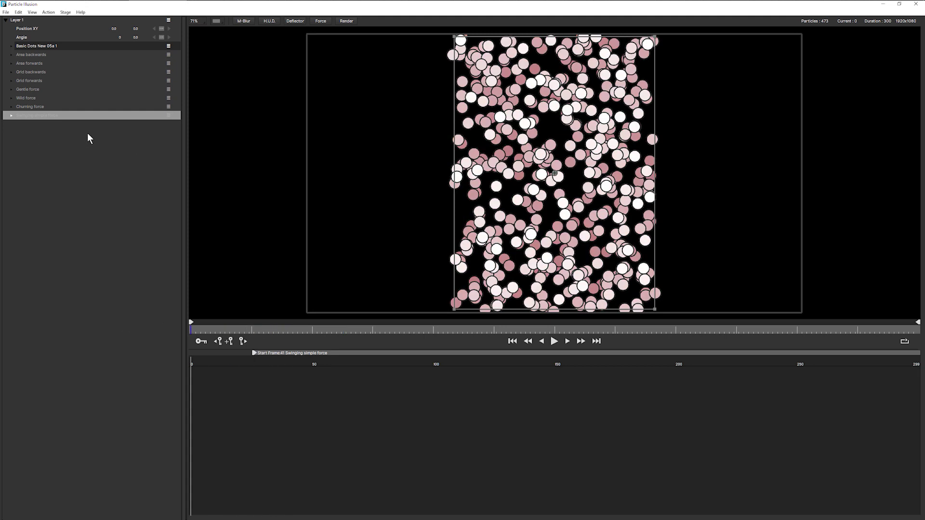
# Expand the Area backwards force's settings, enable the force and select it
pyautogui.click(65, 54)
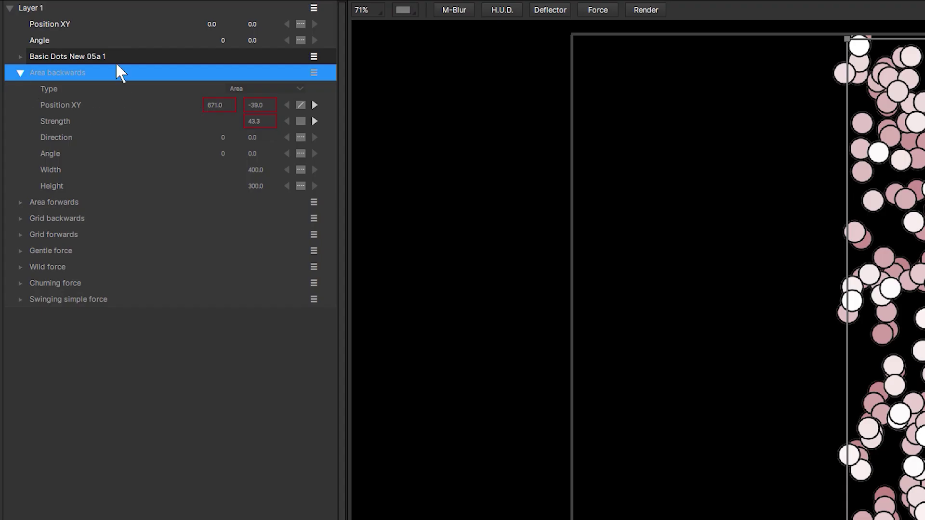
pyautogui.click(314, 73)
pyautogui.click(309, 100)
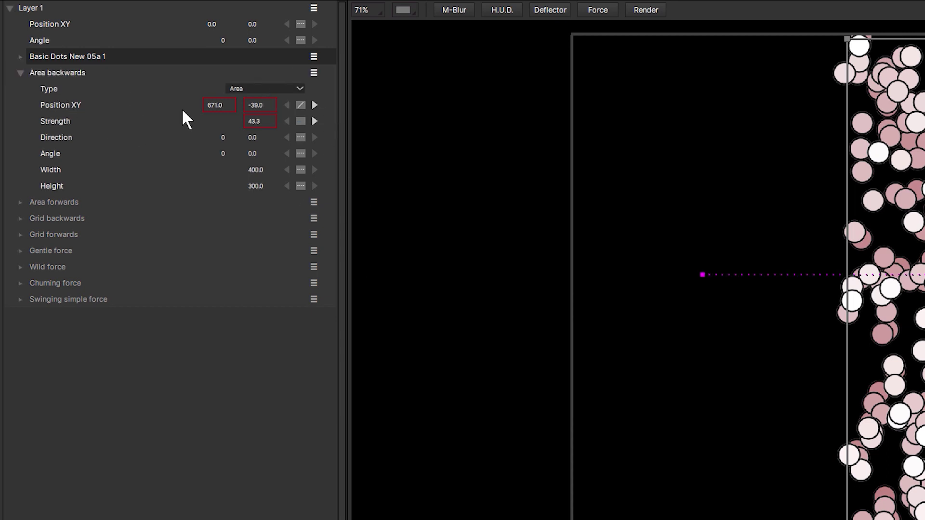
pyautogui.click(53, 72)
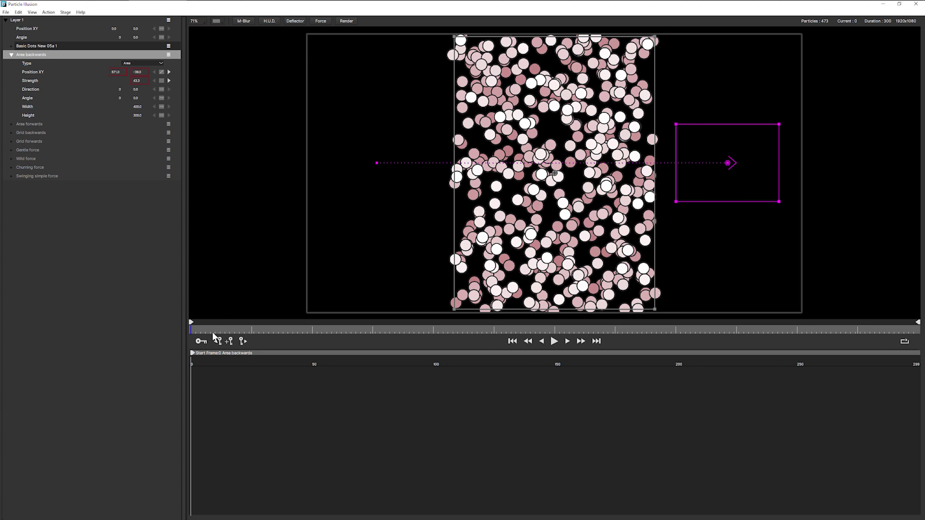
# Scrub and play the Area backwards force crossing the dots, and view its Strength keyframe curve
pyautogui.moveTo(200, 331); pyautogui.dragTo(303, 336)
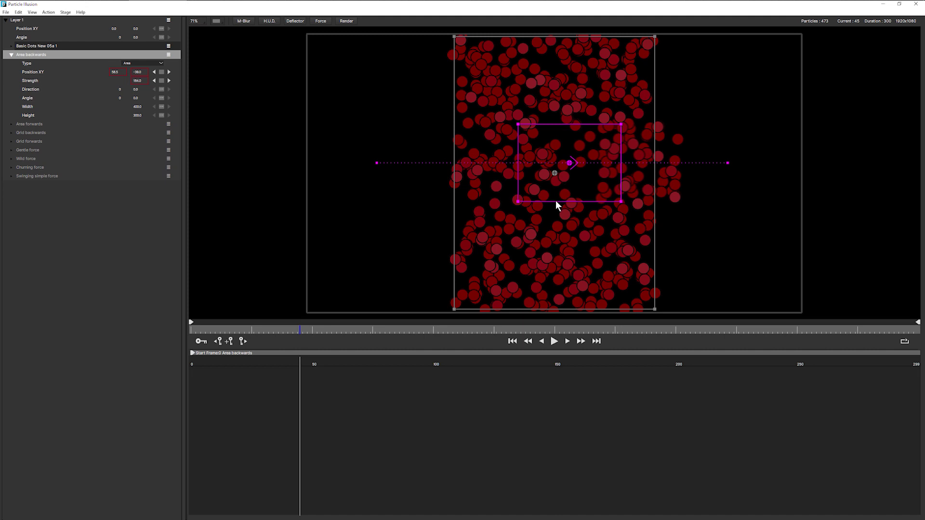
pyautogui.moveTo(300, 330); pyautogui.dragTo(120, 355)
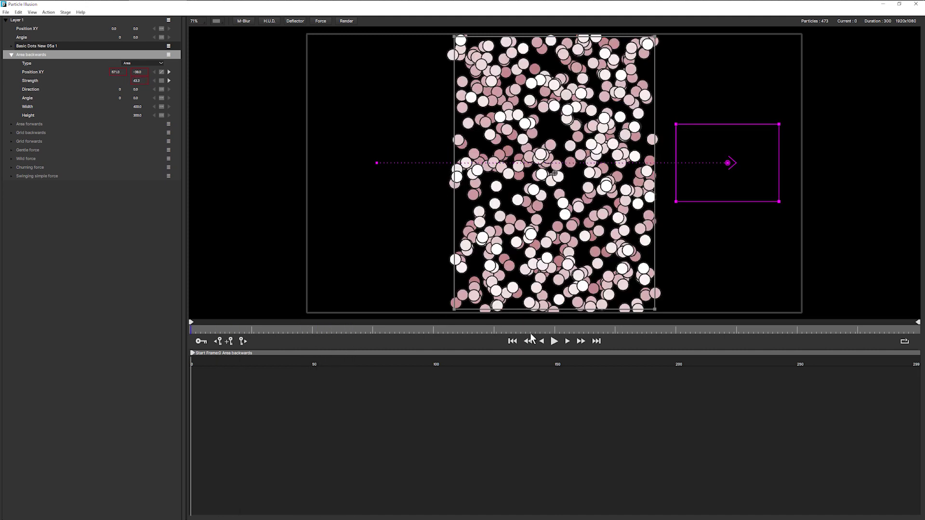
pyautogui.click(555, 342)
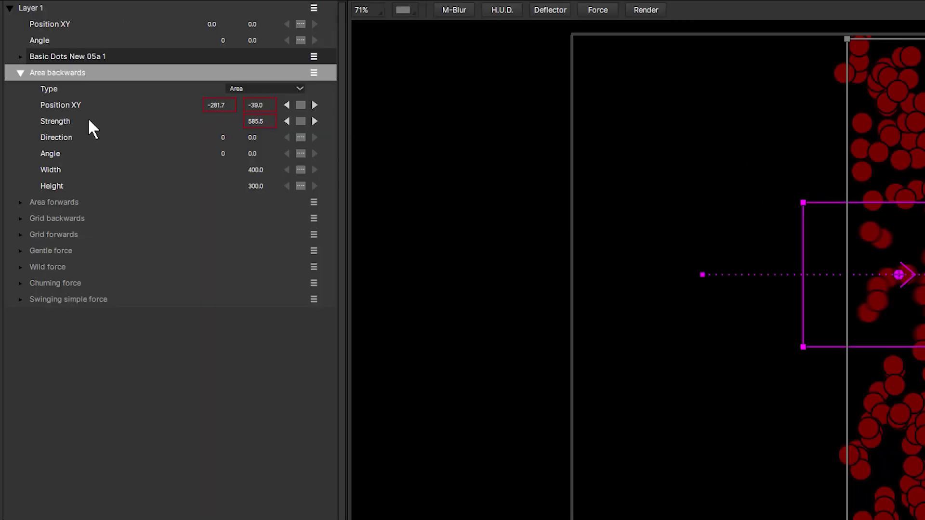
pyautogui.click(89, 121)
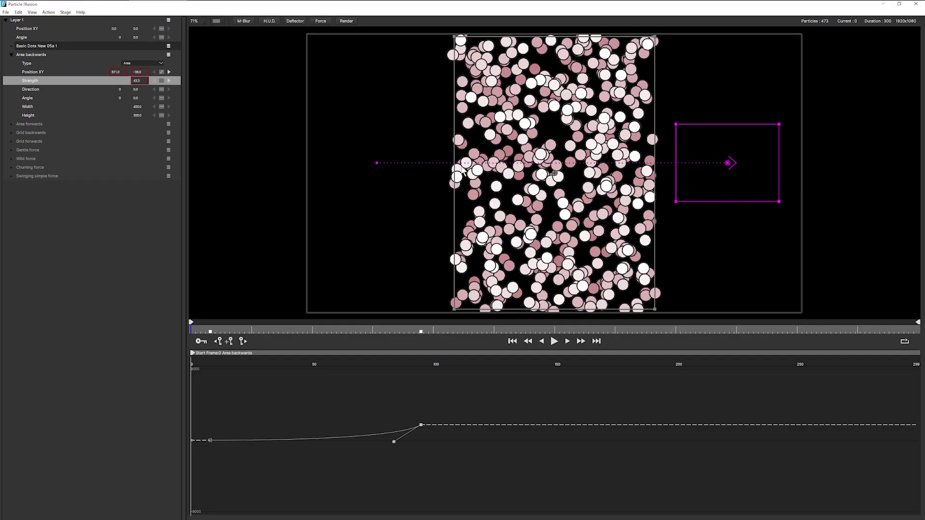
pyautogui.press('space')
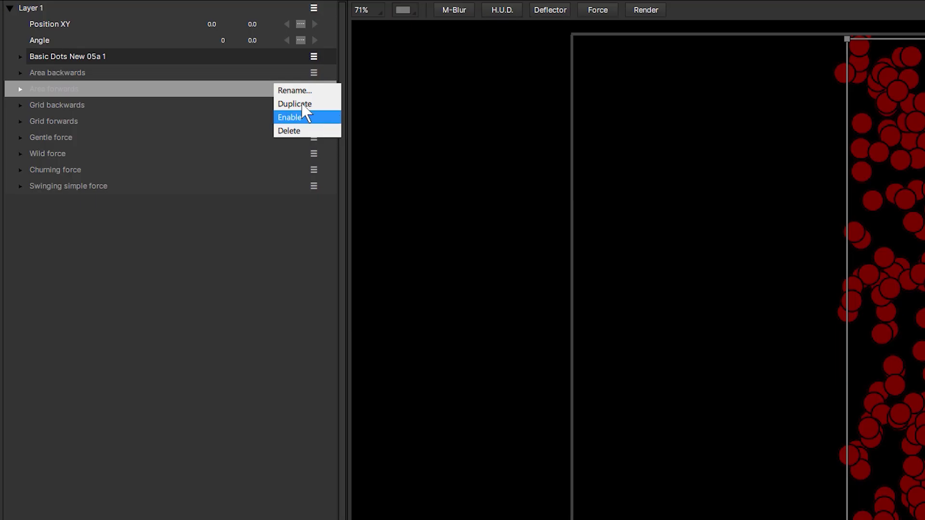
# Enable the Area forwards force and preview its path through the dots up to frame 110
pyautogui.click(163, 77)
pyautogui.click(18, 89)
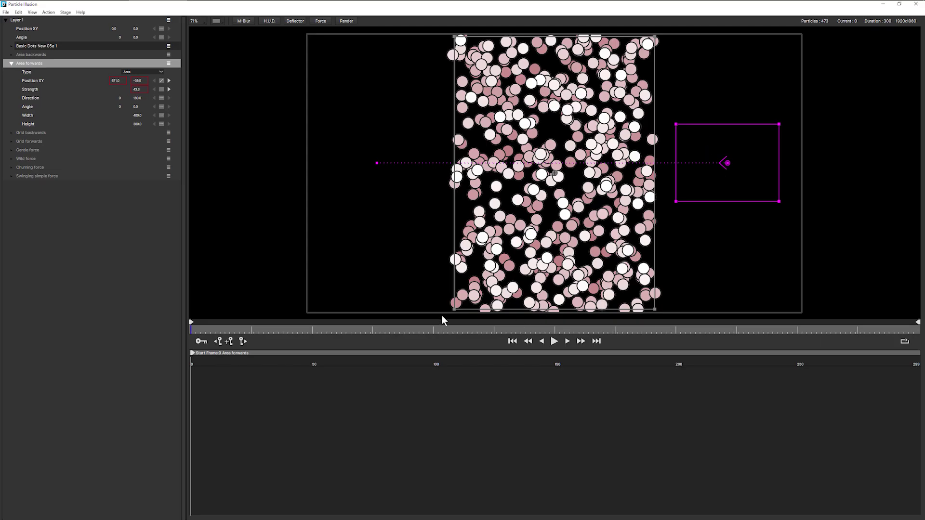
pyautogui.click(555, 342)
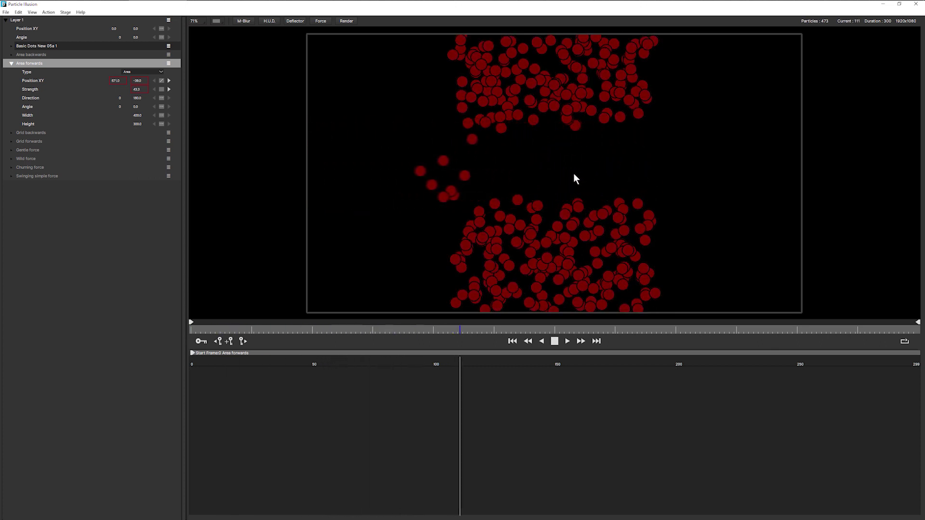
pyautogui.press('space')
pyautogui.moveTo(209, 331); pyautogui.dragTo(435, 344)
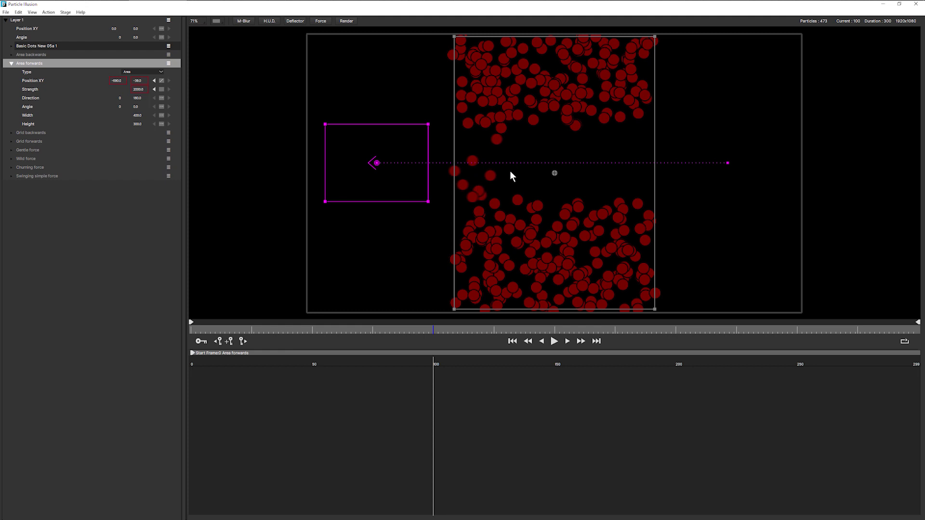
pyautogui.moveTo(435, 334); pyautogui.dragTo(458, 336)
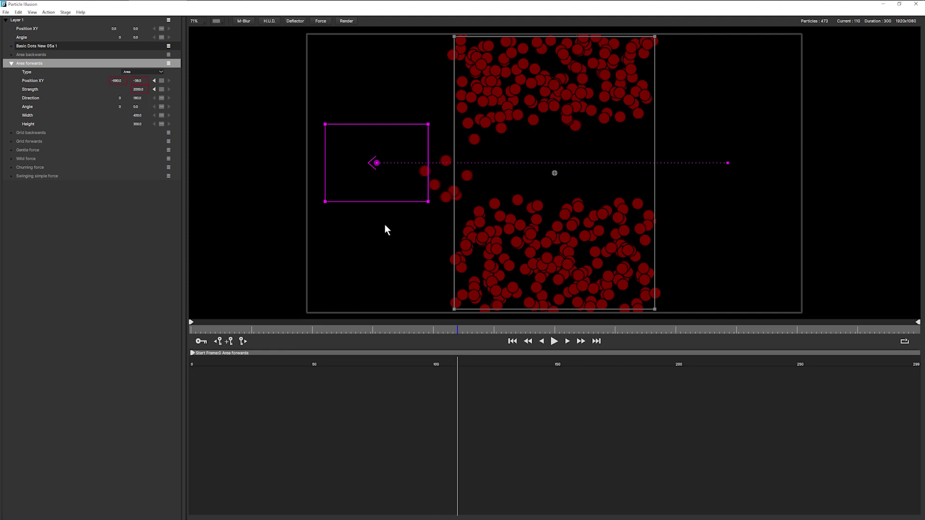
# Play the Grid backwards force moving through the dots, collapse its settings and disable it
pyautogui.press('space')
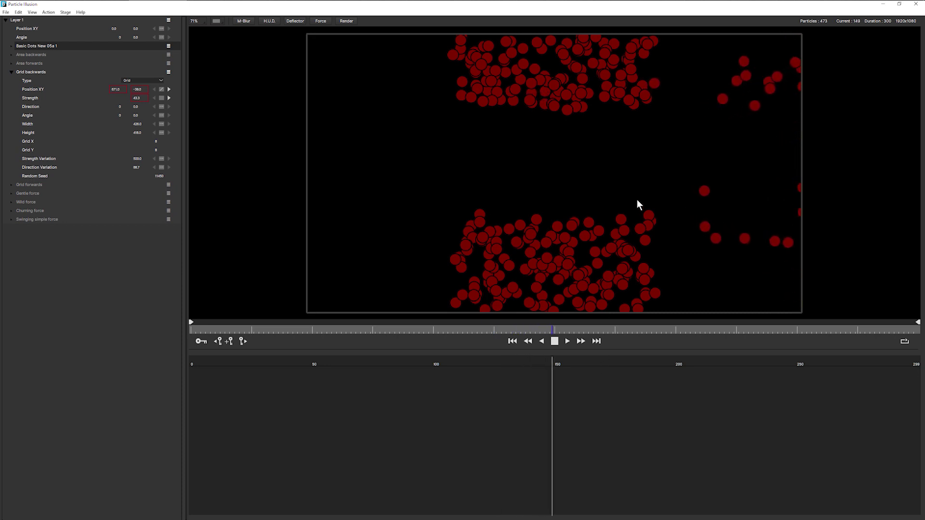
pyautogui.moveTo(298, 324); pyautogui.dragTo(232, 328)
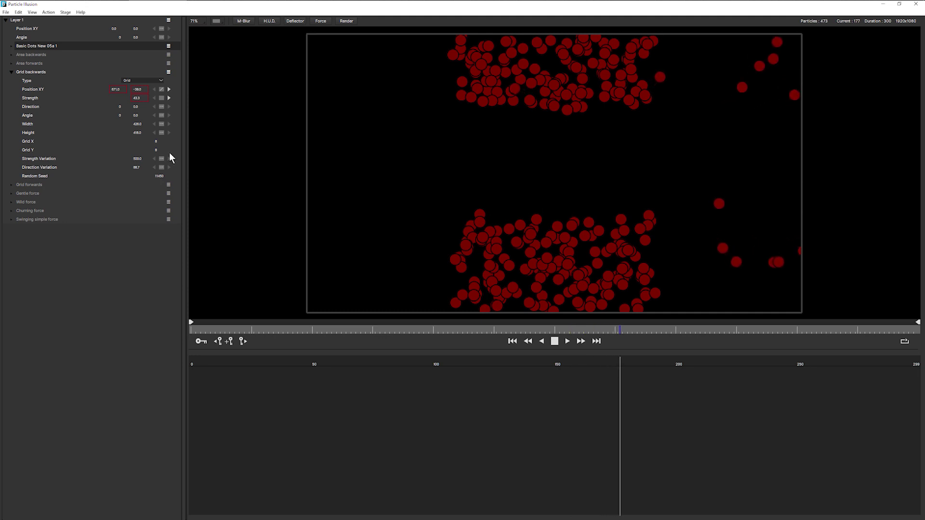
pyautogui.click(11, 73)
pyautogui.click(10, 72)
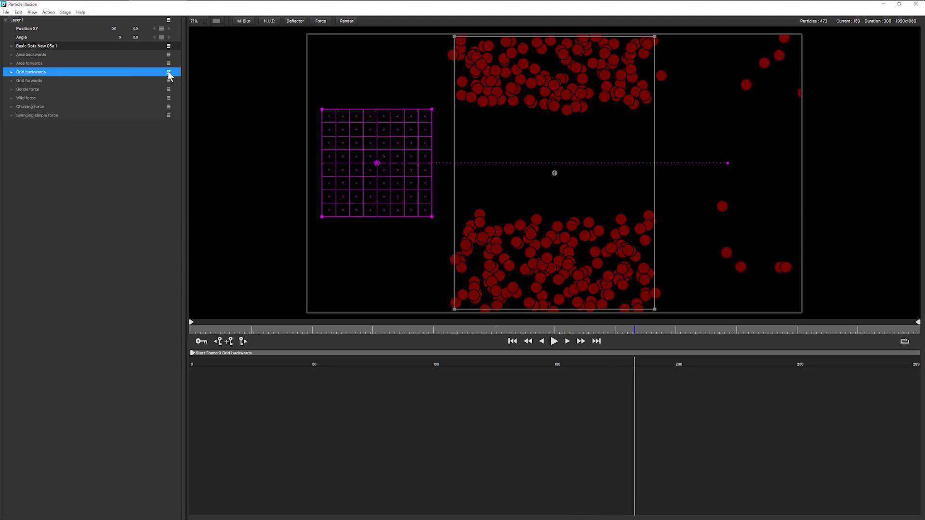
pyautogui.click(168, 73)
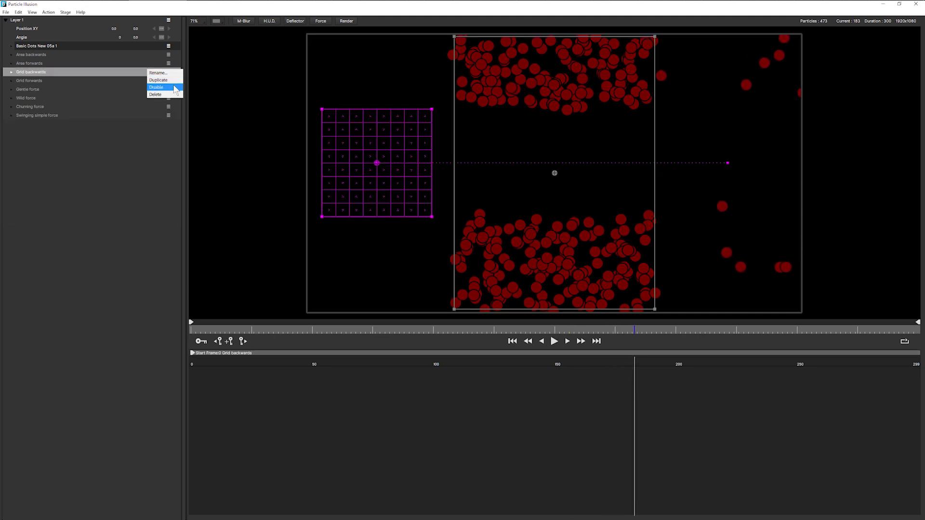
pyautogui.click(175, 88)
# Expand and enable the Grid forwards force and play its effect on the dots
pyautogui.click(11, 81)
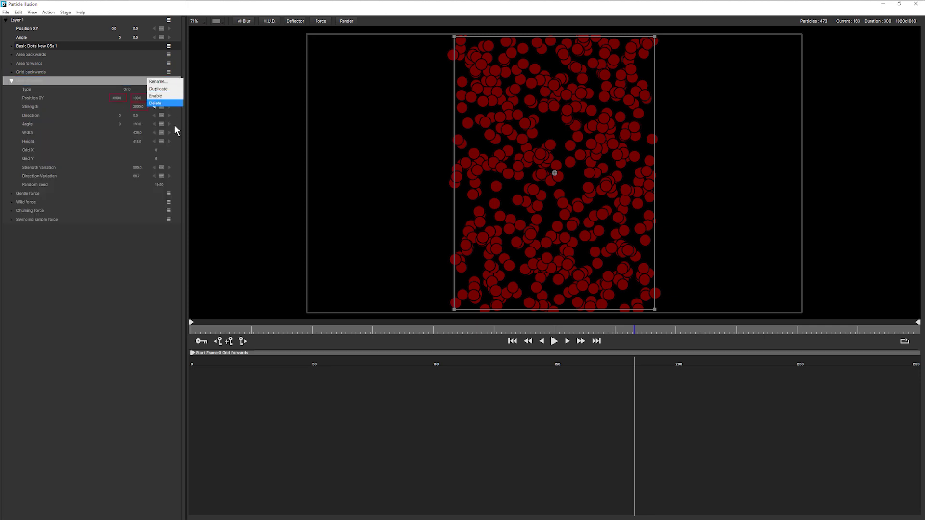
pyautogui.click(173, 98)
pyautogui.press('space')
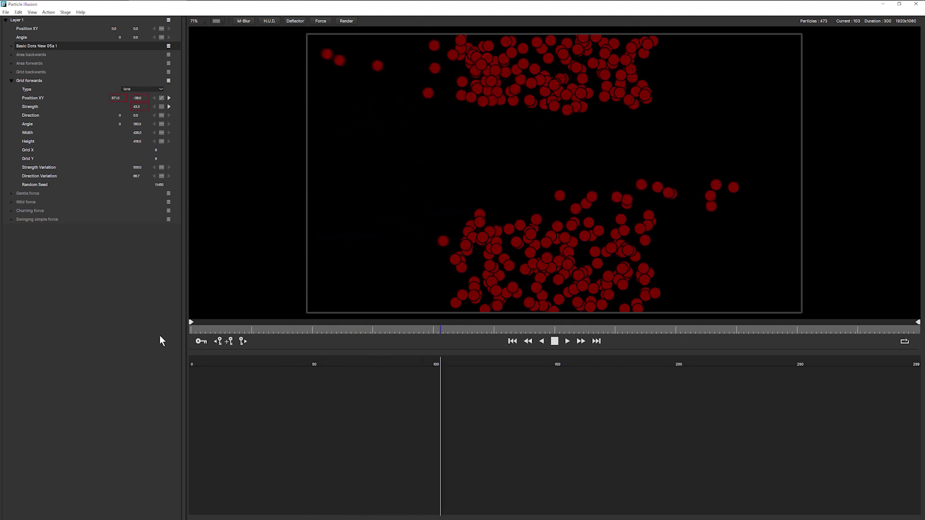
pyautogui.click(222, 331)
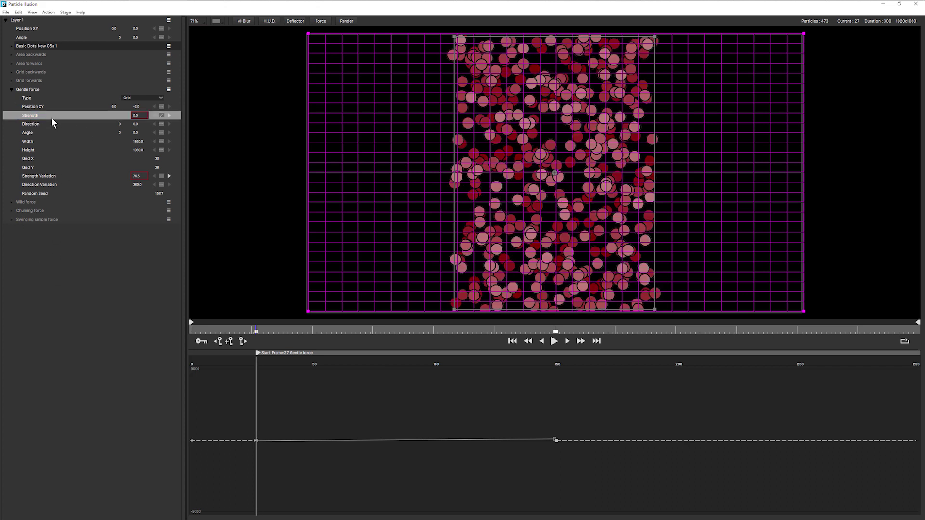
# Examine the Gentle force's Strength keyframes and play the dots drifting under it
pyautogui.click(169, 115)
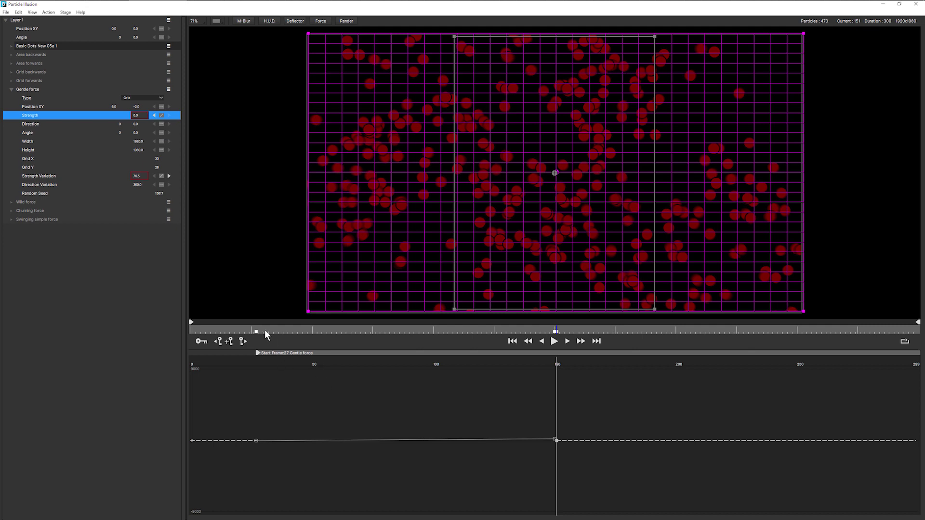
pyautogui.press('space')
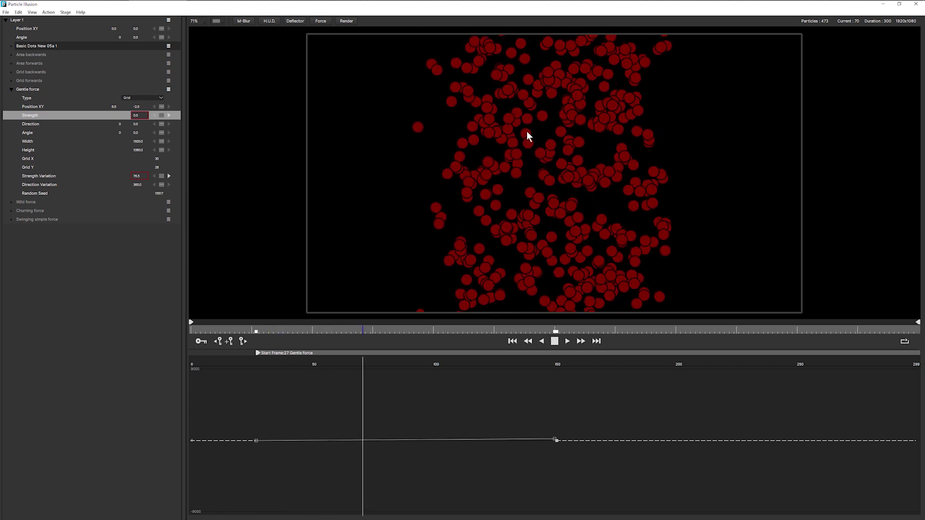
pyautogui.press('space')
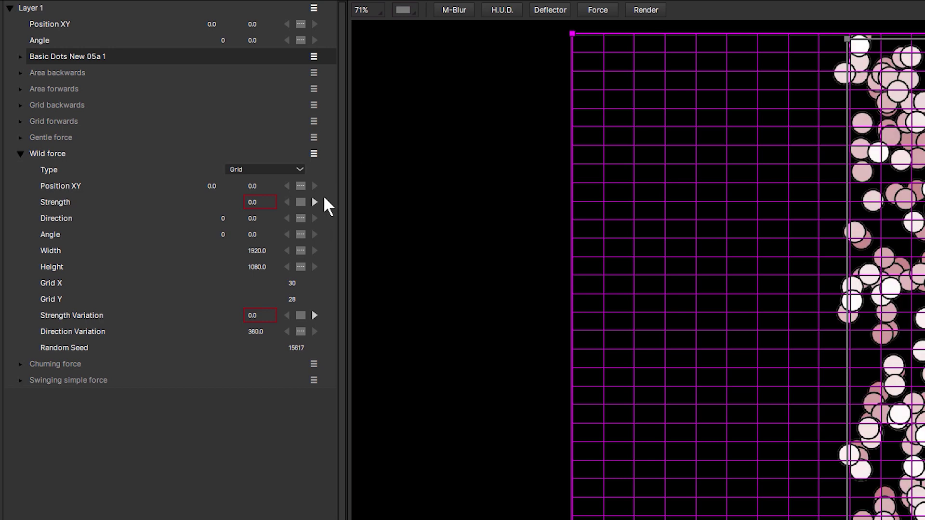
# Go through the Wild force's Strength keyframes in order and play the animation to see the dots scatter
pyautogui.click(314, 200)
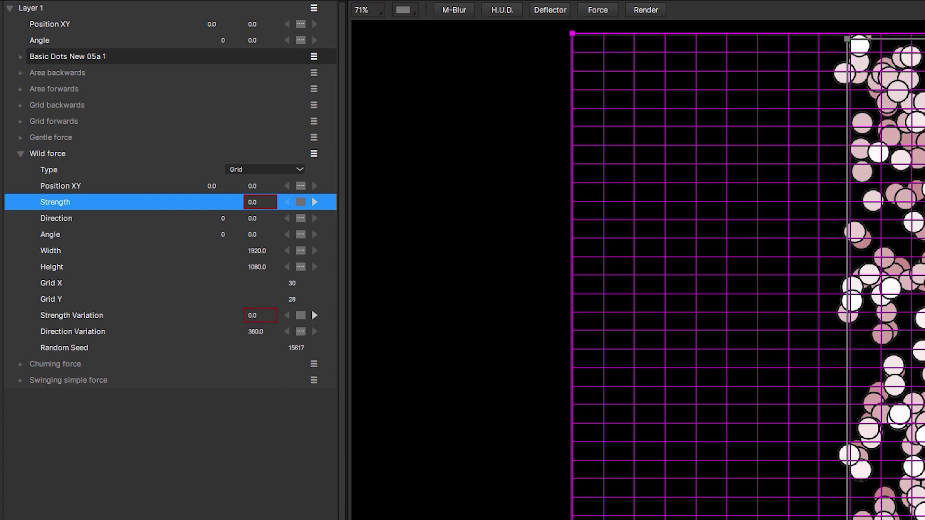
pyautogui.click(315, 202)
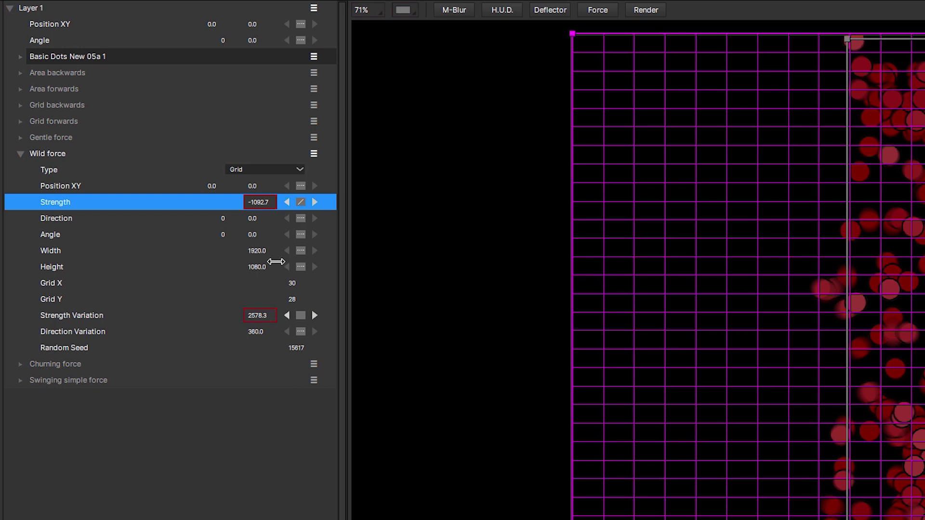
pyautogui.click(313, 203)
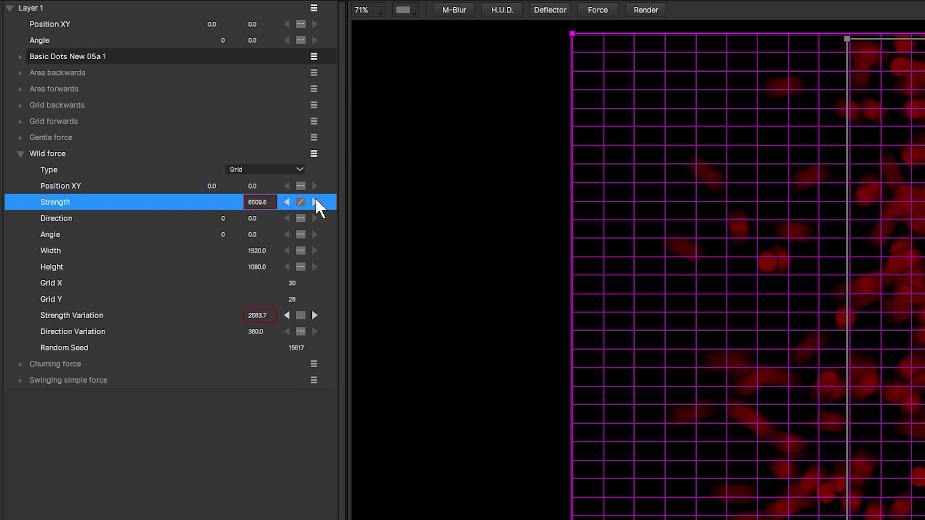
pyautogui.click(315, 202)
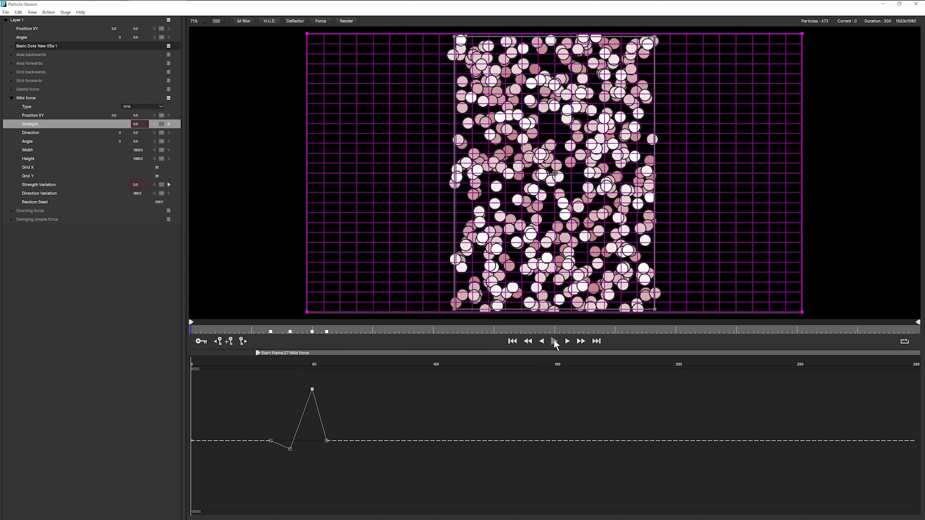
pyautogui.click(554, 342)
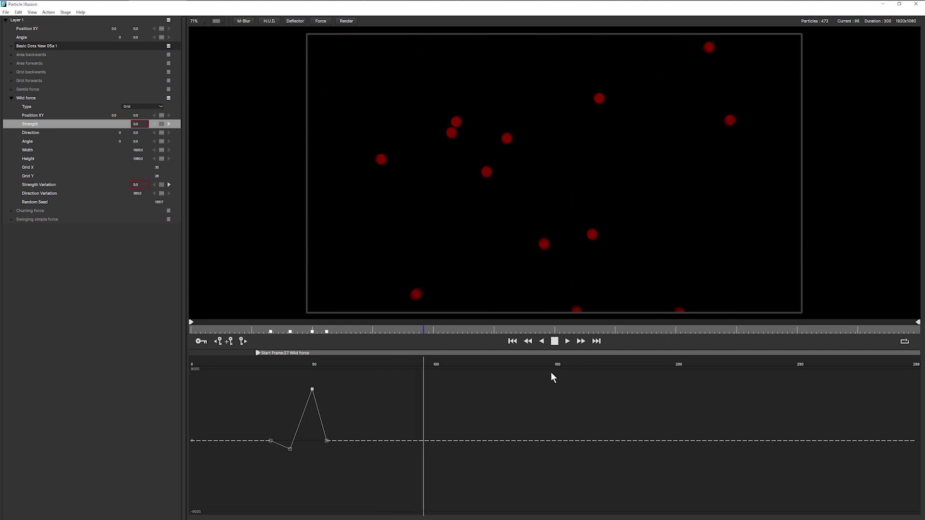
pyautogui.moveTo(232, 331); pyautogui.dragTo(187, 333)
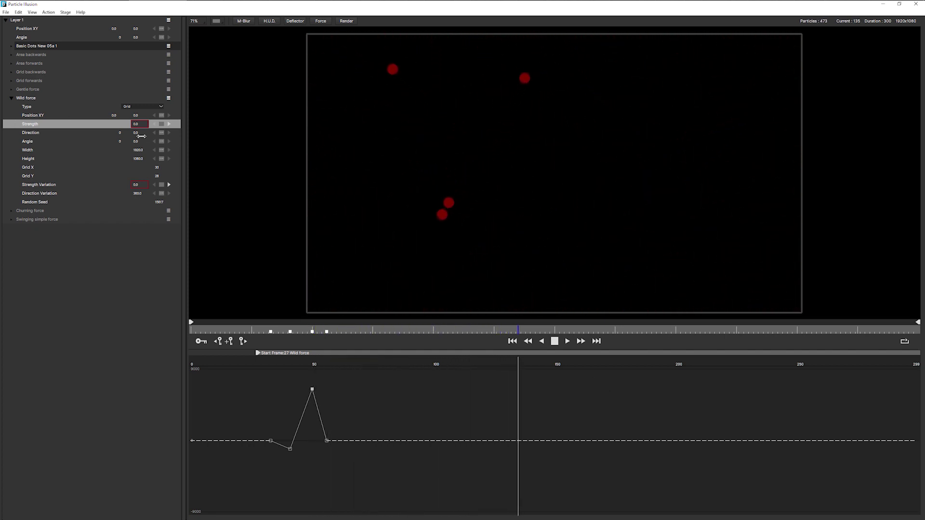
pyautogui.press('space')
# Collapse the Wild force and disable it, and expand and enable the Swinging simple force
pyautogui.click(10, 97)
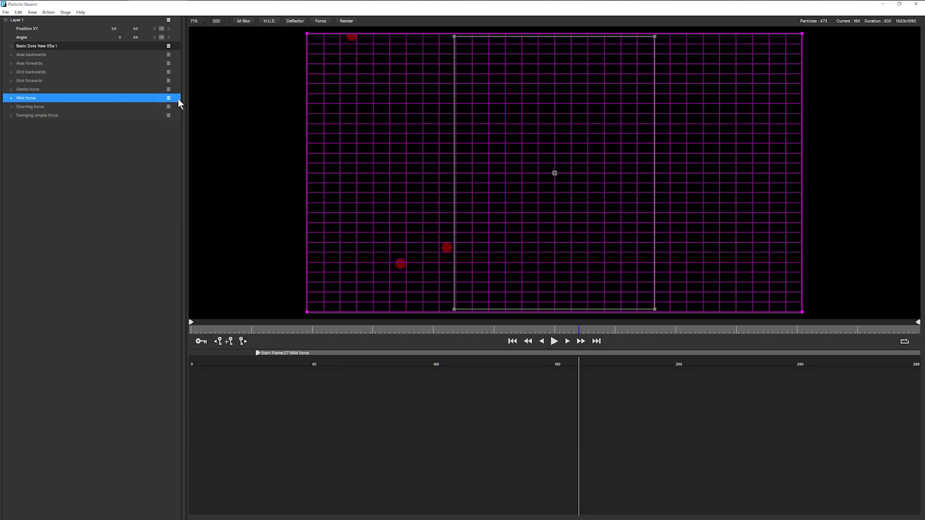
pyautogui.click(108, 116)
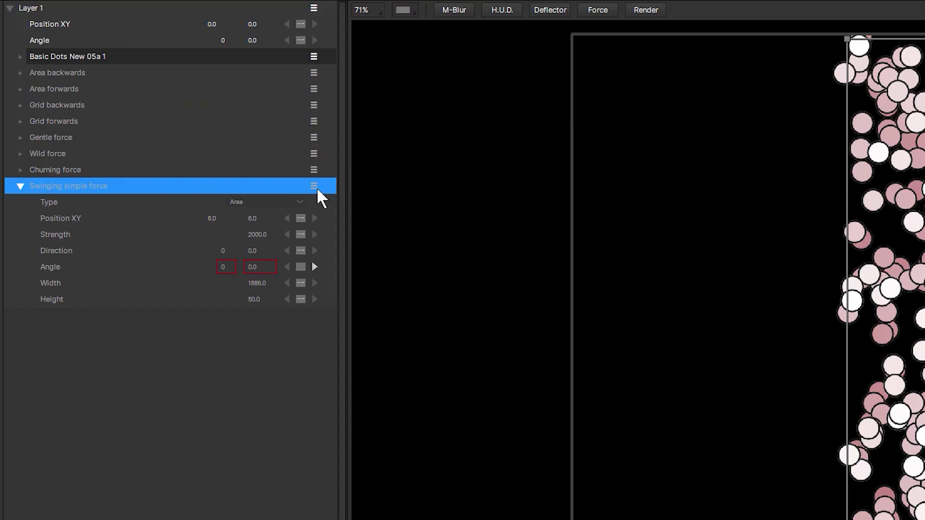
pyautogui.click(316, 188)
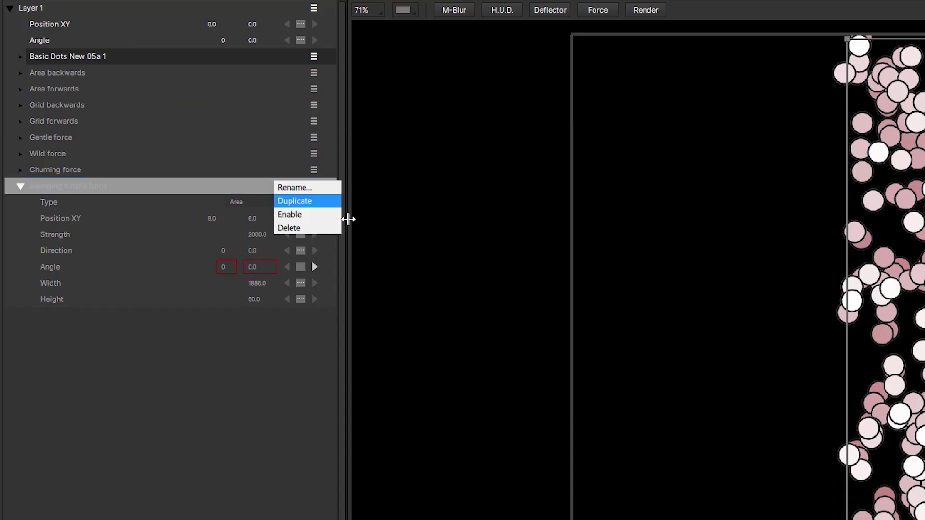
pyautogui.click(314, 215)
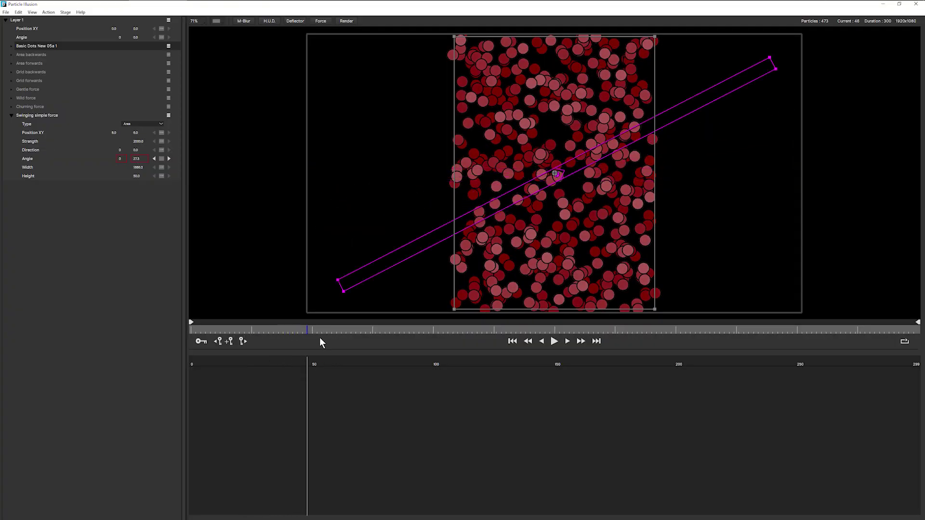
# Scrub and play the dots under the Swinging simple force's rotating area, and enter a new Strength value for that force
pyautogui.moveTo(345, 337); pyautogui.dragTo(445, 329)
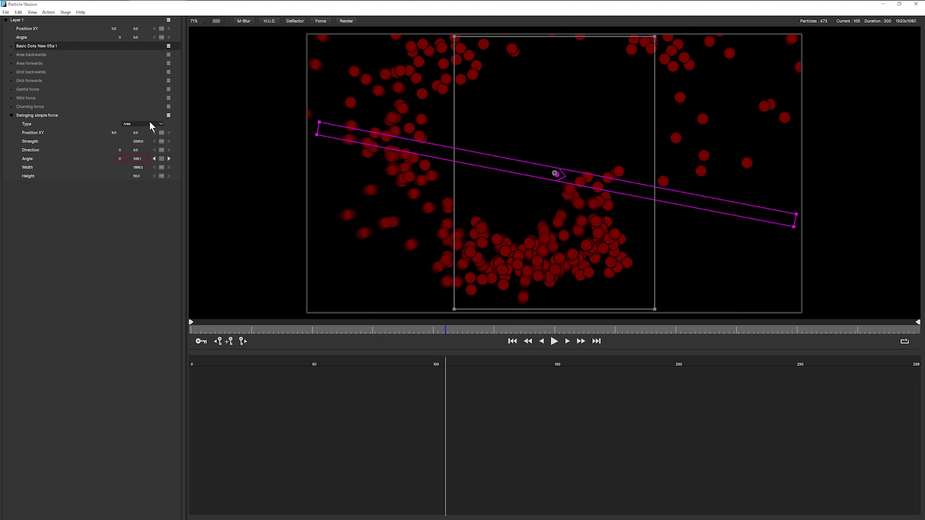
pyautogui.press('space')
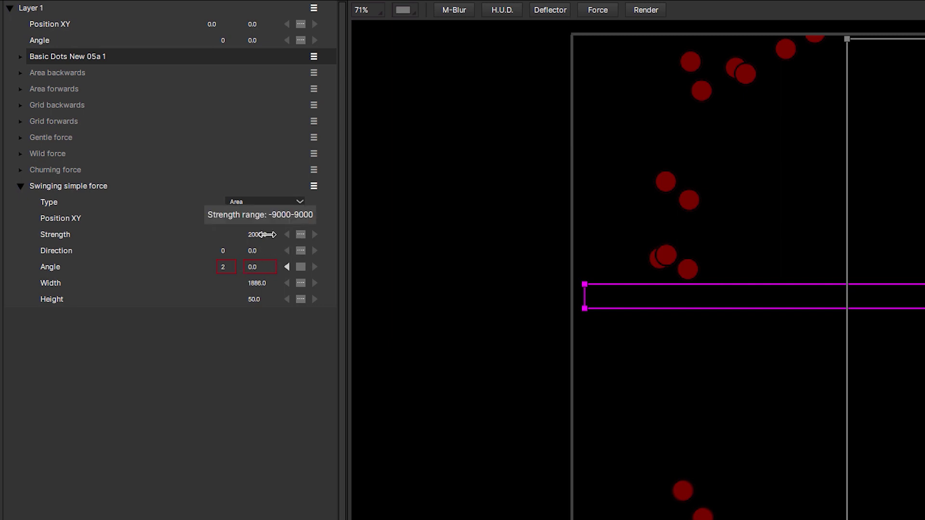
pyautogui.moveTo(256, 237); pyautogui.dragTo(257, 237)
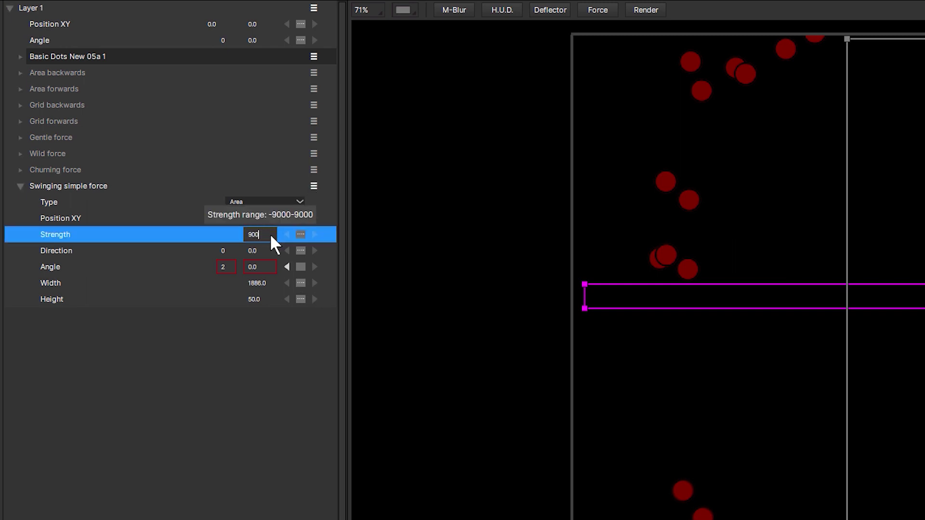
pyautogui.press('Return')
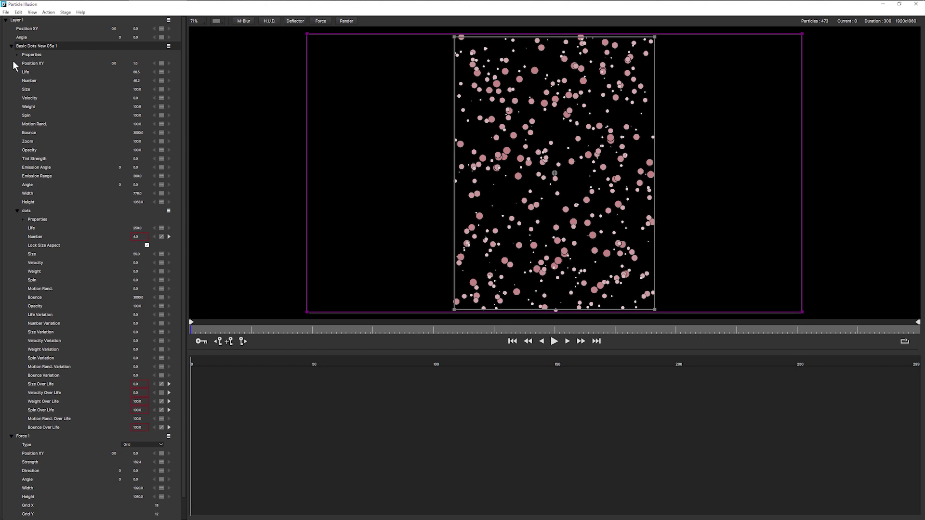
# Collapse the Basic Dots New 05a 1 emitter to isolate Force 1, and play the grid force acting on the dots
pyautogui.click(11, 46)
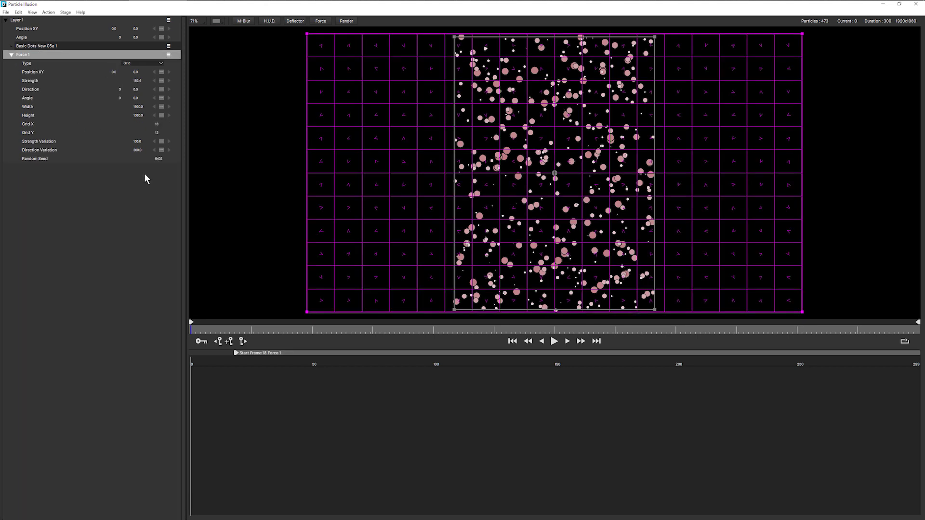
pyautogui.click(553, 344)
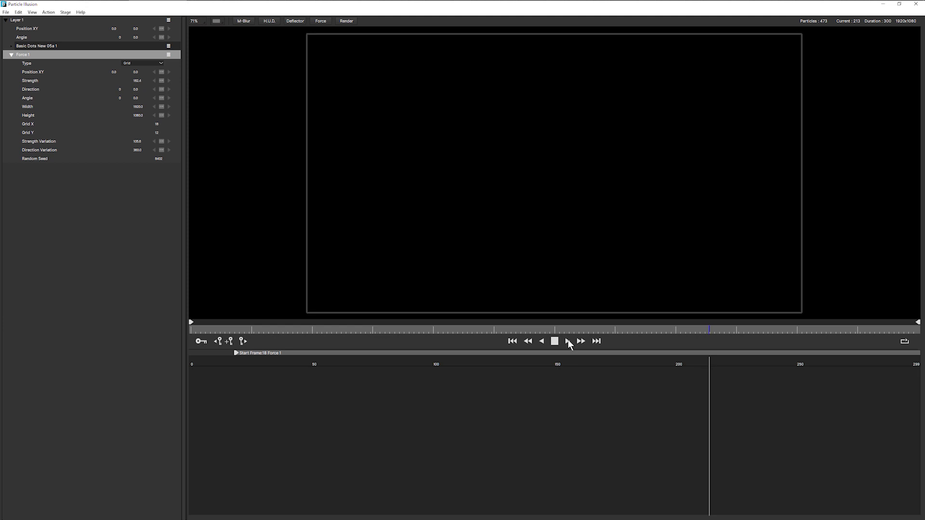
pyautogui.click(554, 341)
pyautogui.press('space')
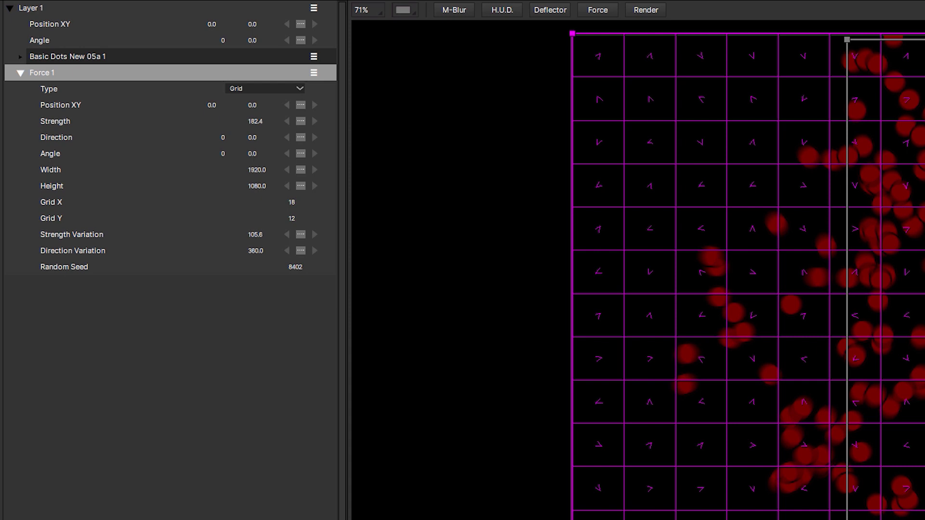
# Collapse Force 1 and the dots particle type, and open the Velocity parameter of the expanded Basic Dots New 05a 1 emitter
pyautogui.click(20, 73)
pyautogui.click(21, 57)
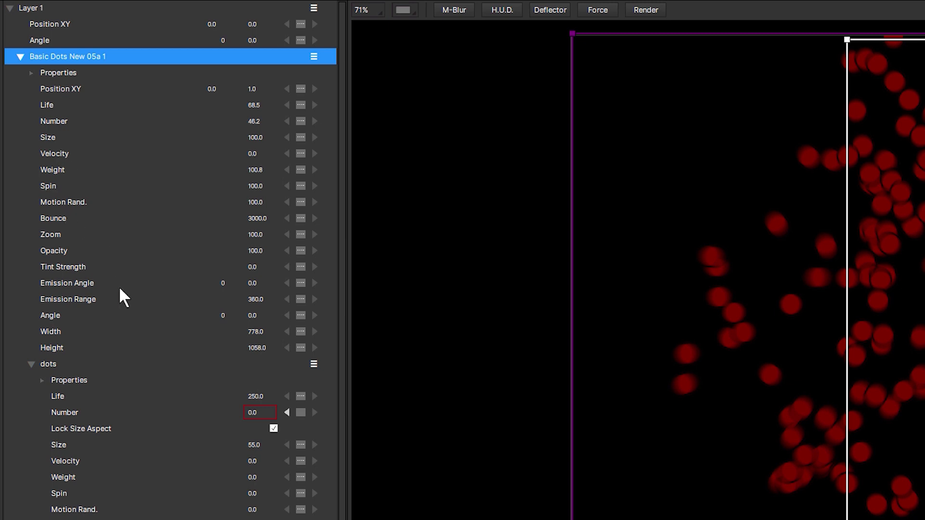
pyautogui.click(30, 365)
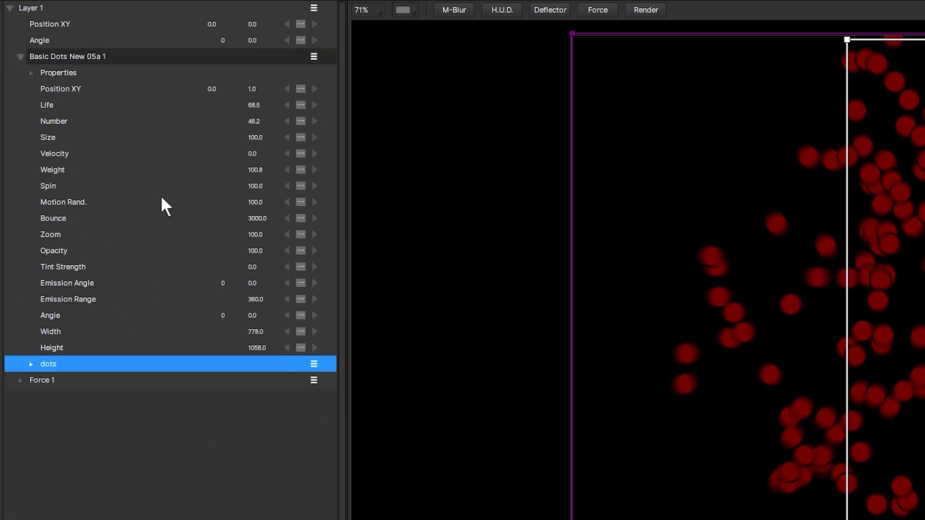
pyautogui.click(234, 156)
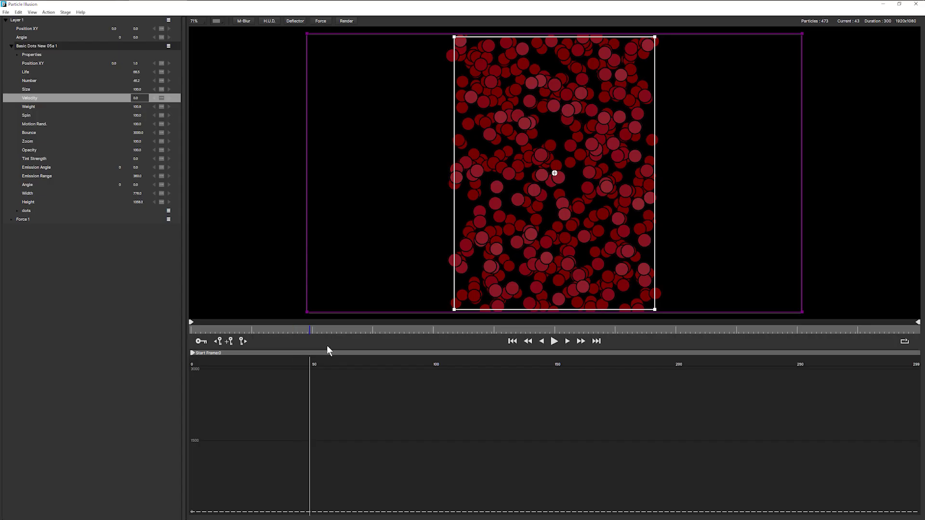
# Scrub and play the dots' motion with the emitter's Velocity selected, and return to the first frame
pyautogui.moveTo(326, 351); pyautogui.dragTo(275, 357)
pyautogui.press('space')
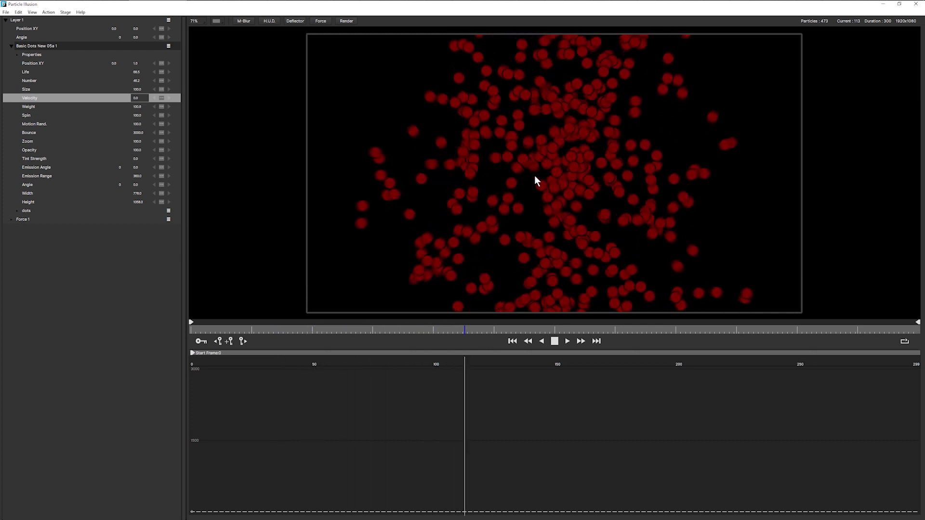
pyautogui.press('space')
pyautogui.press('Home')
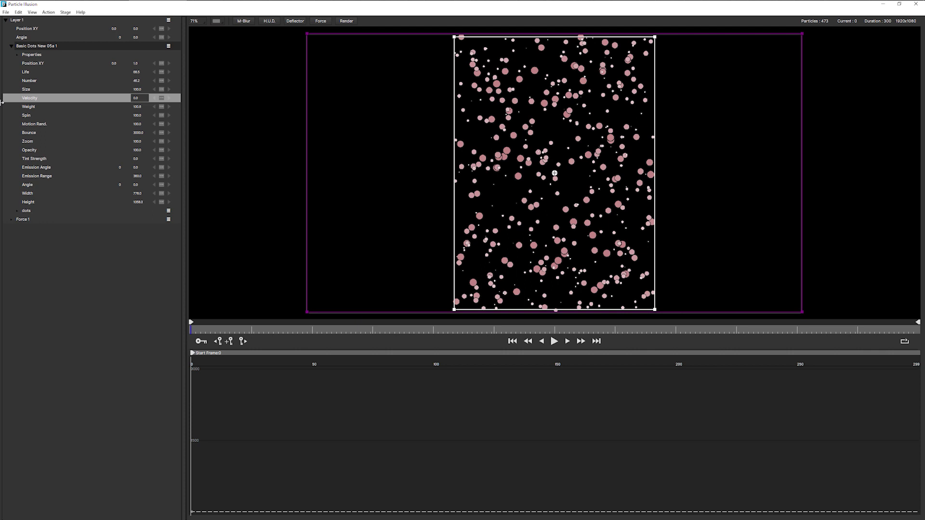
# Expand the dots particle type and scrub and play the animation to watch the dots appear, hold still and scatter
pyautogui.click(17, 210)
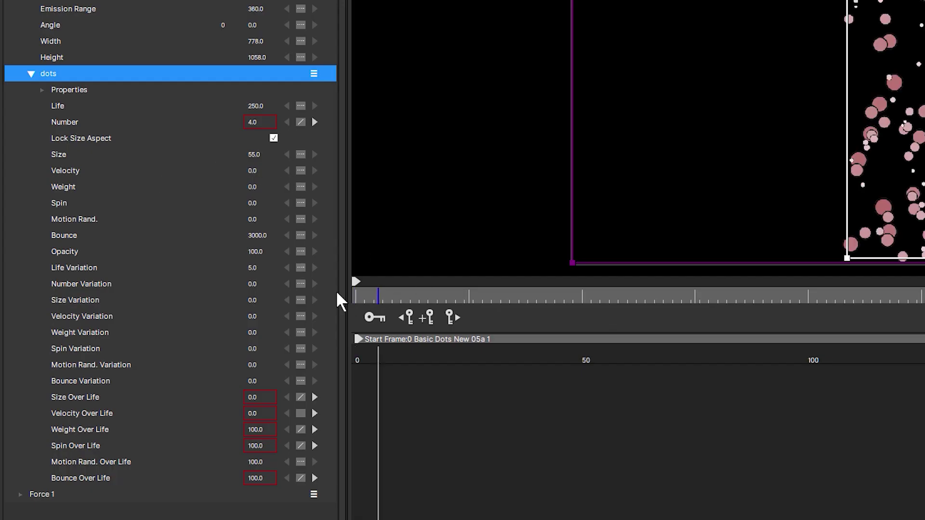
pyautogui.click(414, 324)
pyautogui.press('space')
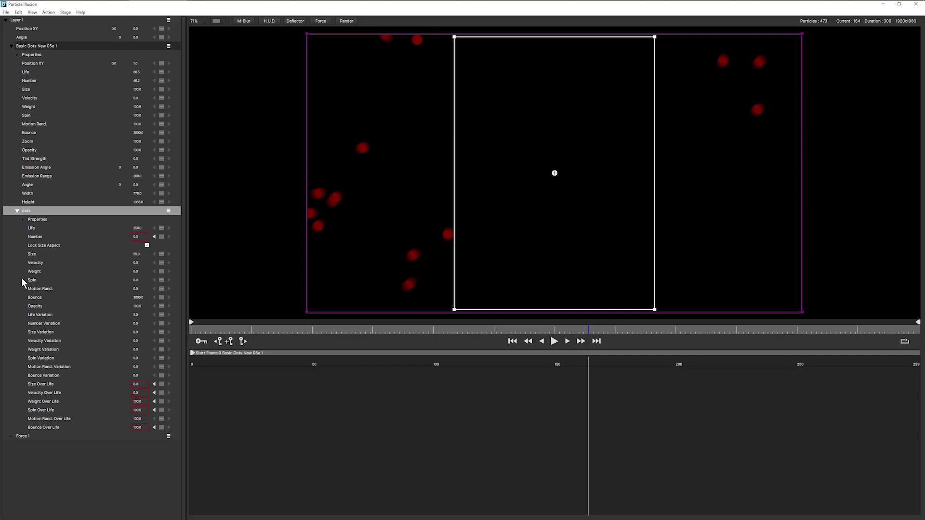
pyautogui.moveTo(239, 330); pyautogui.dragTo(305, 323)
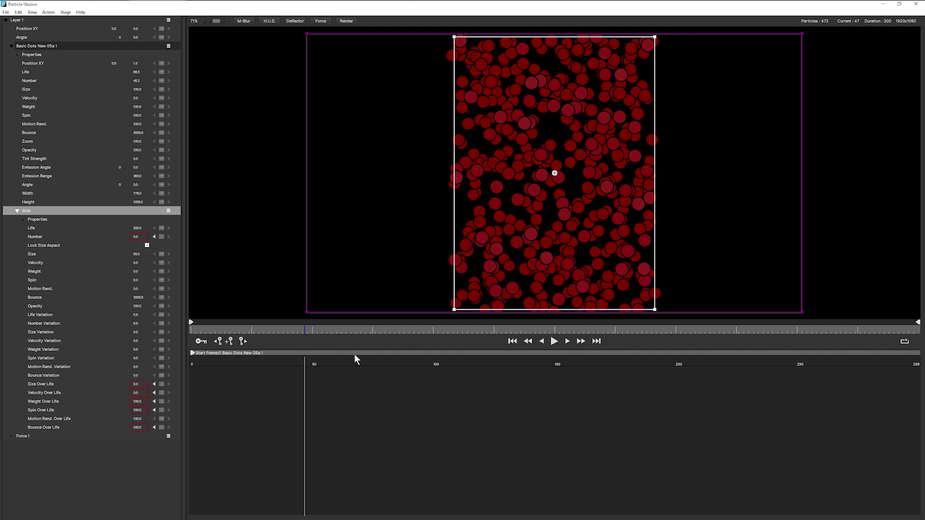
pyautogui.moveTo(238, 329); pyautogui.dragTo(108, 337)
pyautogui.press('space')
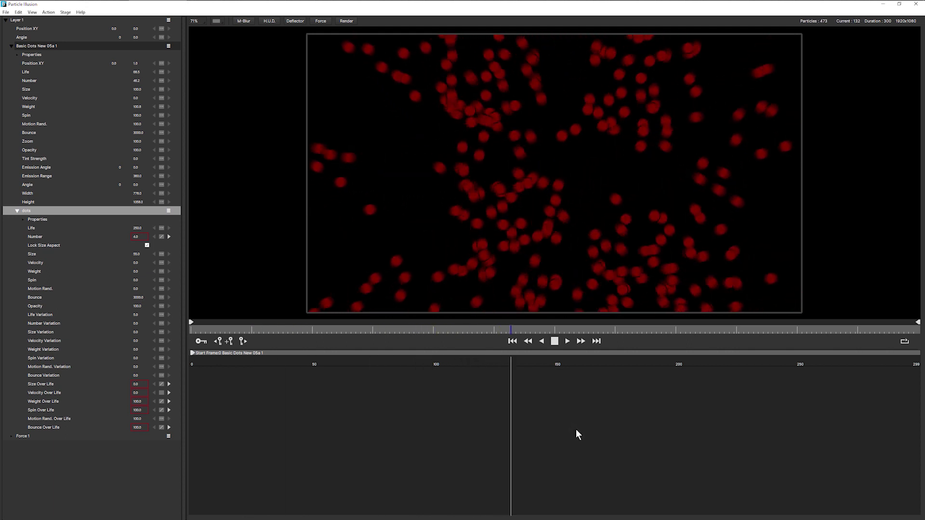
pyautogui.press('space')
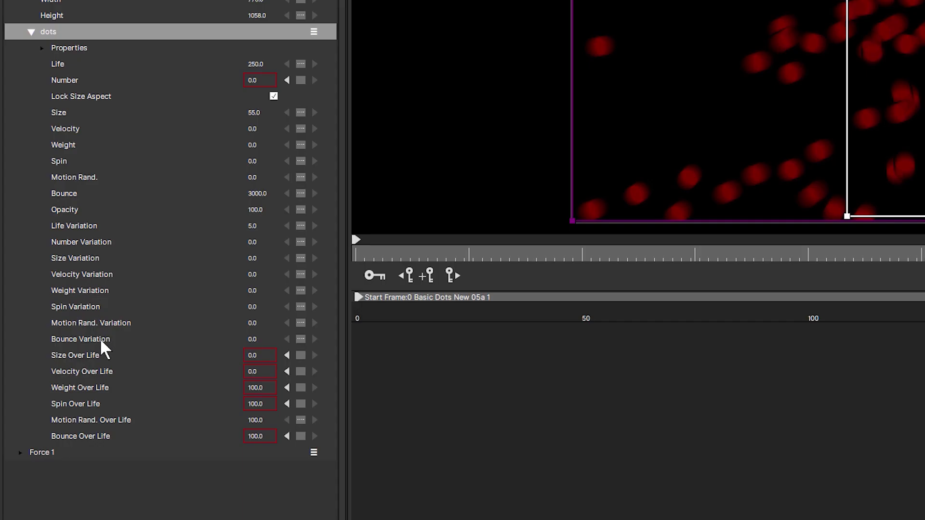
# Examine the dots' Velocity Over Life graph up to about 0.2 of life and scrub the matching early frames
pyautogui.click(98, 371)
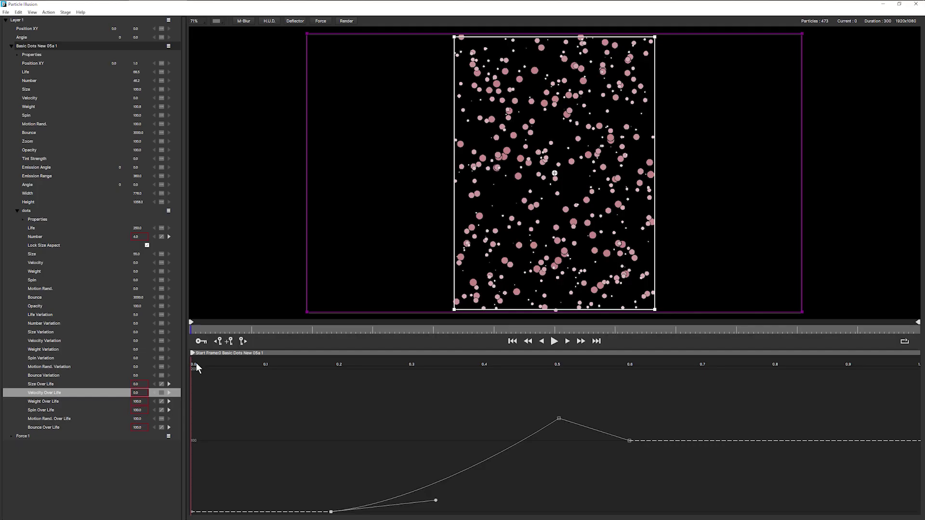
pyautogui.moveTo(365, 315); pyautogui.dragTo(547, 329)
pyautogui.moveTo(294, 365); pyautogui.dragTo(319, 342)
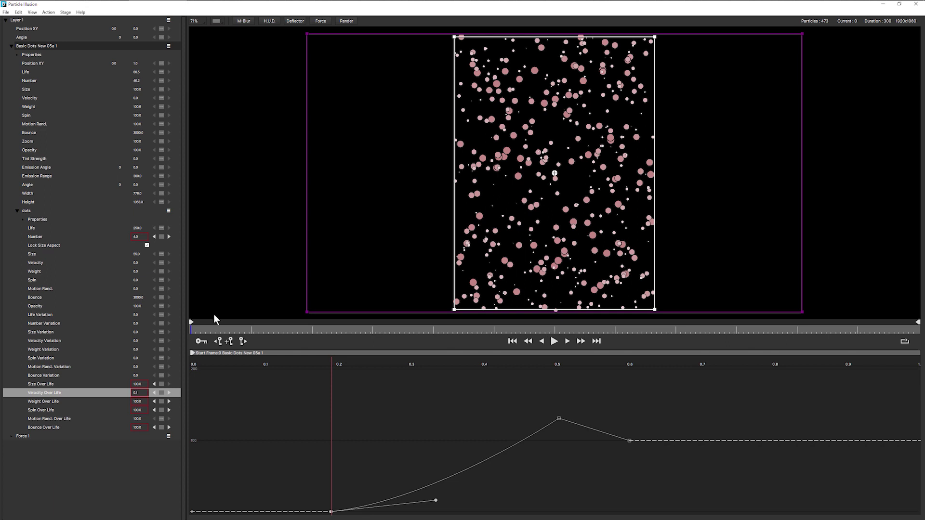
pyautogui.moveTo(201, 334); pyautogui.dragTo(285, 332)
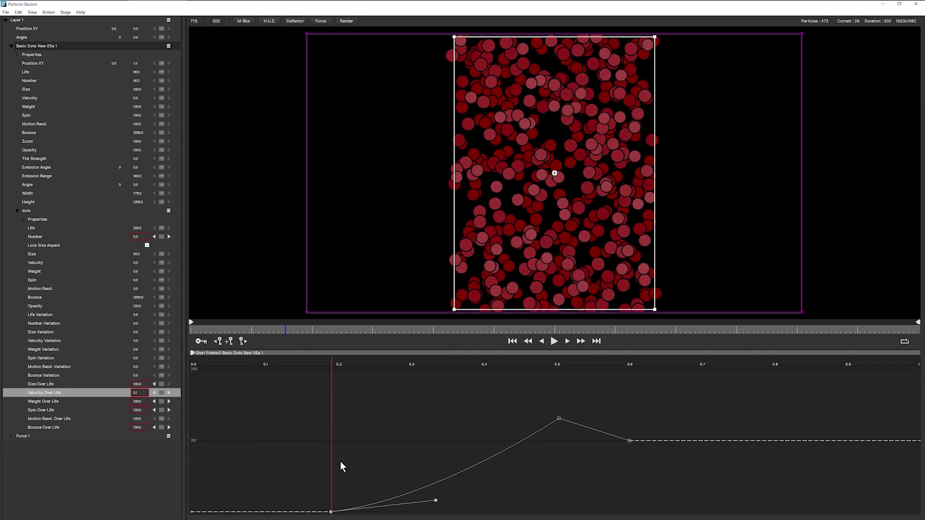
pyautogui.moveTo(344, 364); pyautogui.dragTo(339, 363)
pyautogui.moveTo(260, 328); pyautogui.dragTo(311, 330)
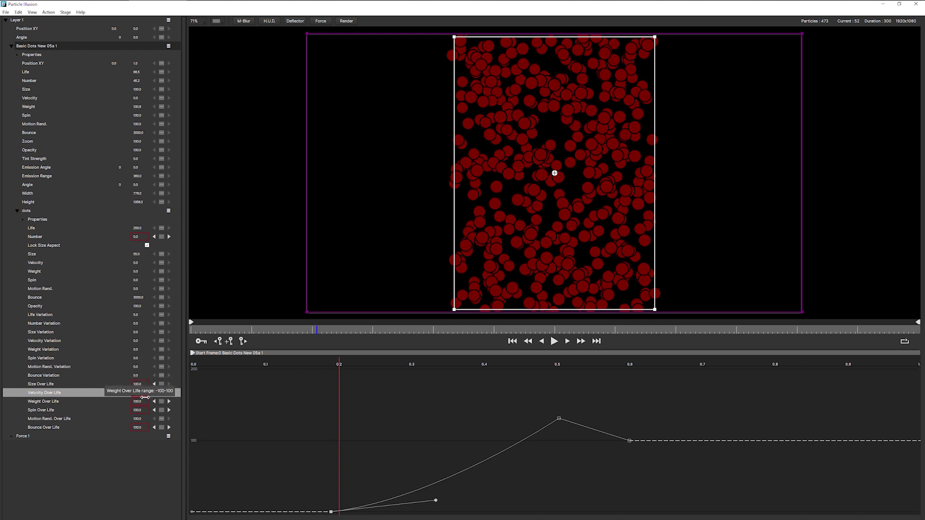
# Expand Force 1, return to the dots' Velocity Over Life graph, and compare its rise toward 0.5 of life with the dots' motion
pyautogui.click(12, 438)
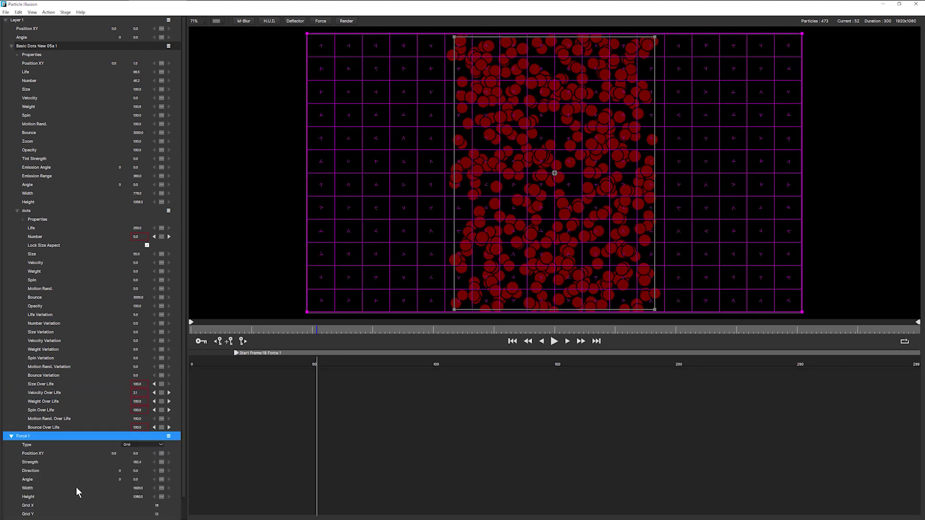
pyautogui.click(56, 393)
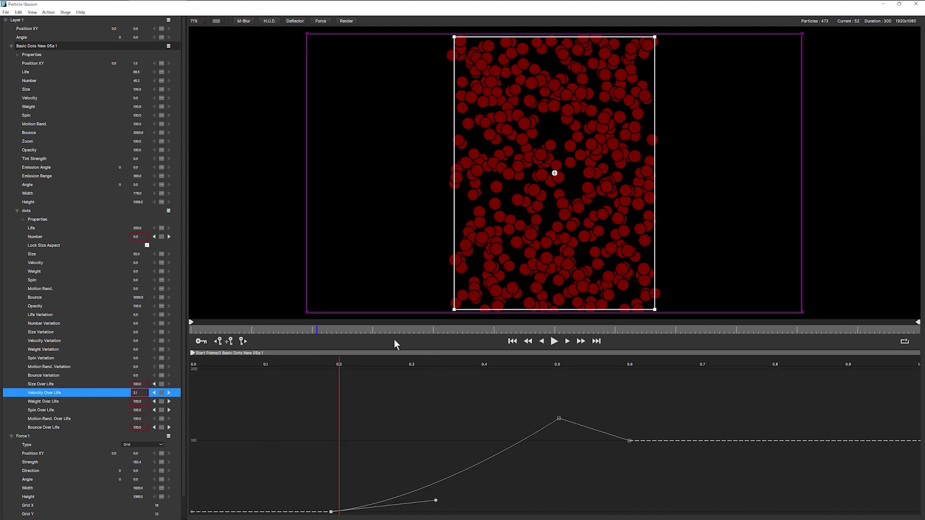
pyautogui.moveTo(315, 334); pyautogui.dragTo(552, 337)
pyautogui.click(554, 341)
pyautogui.moveTo(498, 364); pyautogui.dragTo(553, 364)
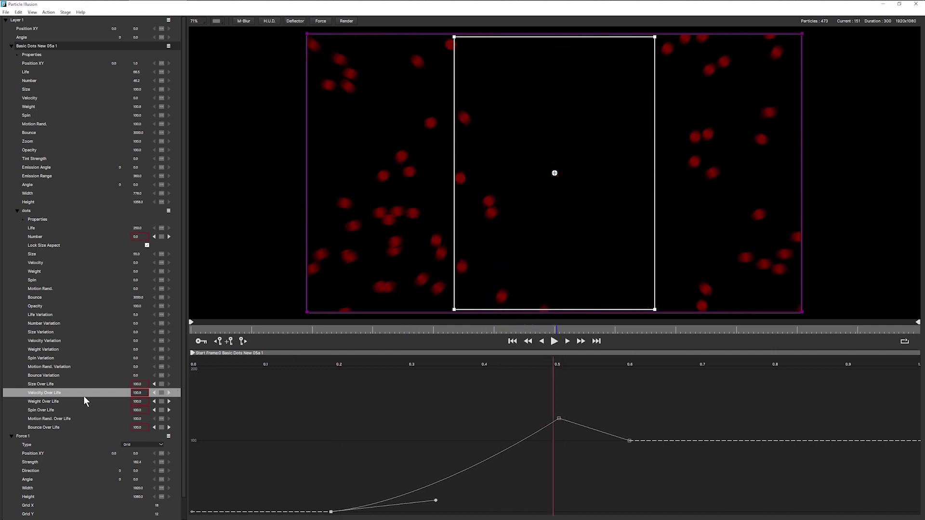
# Step forward through the remaining Velocity Over Life keyframes of the dots and play the animation
pyautogui.click(168, 392)
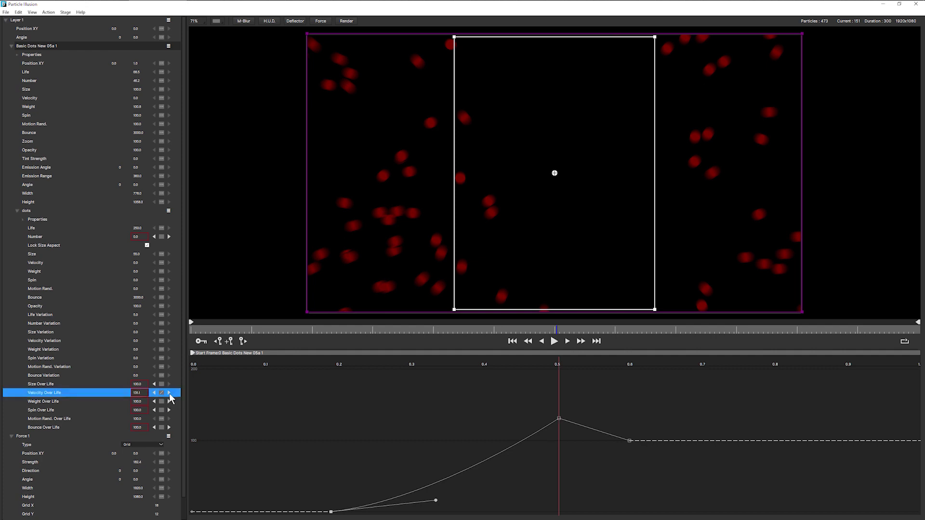
pyautogui.click(169, 393)
pyautogui.click(554, 341)
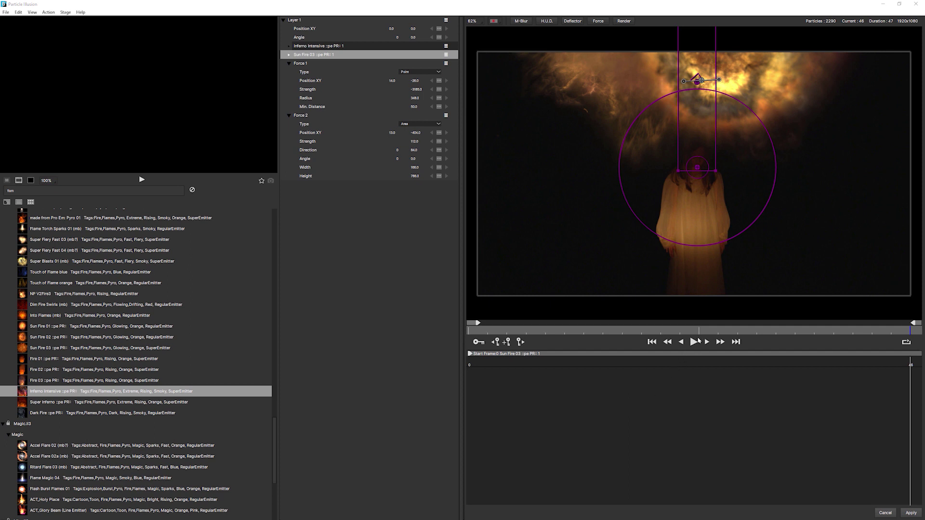
# Play the fire composite containing the Inferno Intensive and Sun Fire 03 emitters with a point force and an area force
pyautogui.click(694, 342)
pyautogui.moveTo(415, 141); pyautogui.dragTo(175, 145)
pyautogui.moveTo(283, 153); pyautogui.dragTo(396, 150)
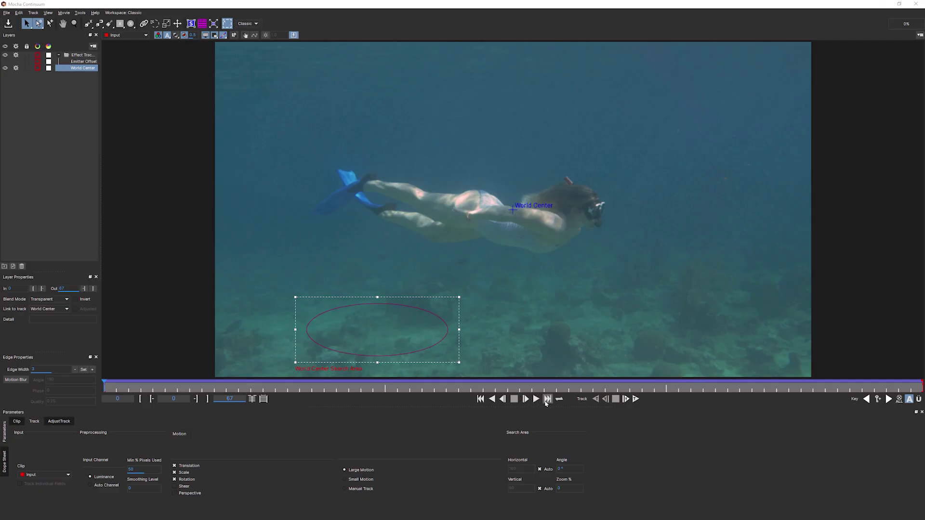
# Switch to Mocha and play the World Center track on the underwater swimmer clip
pyautogui.click(536, 399)
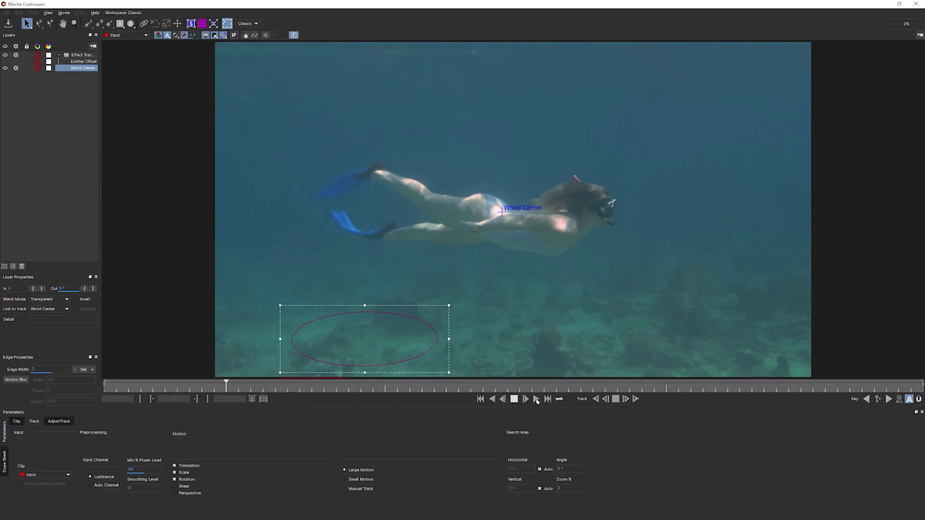